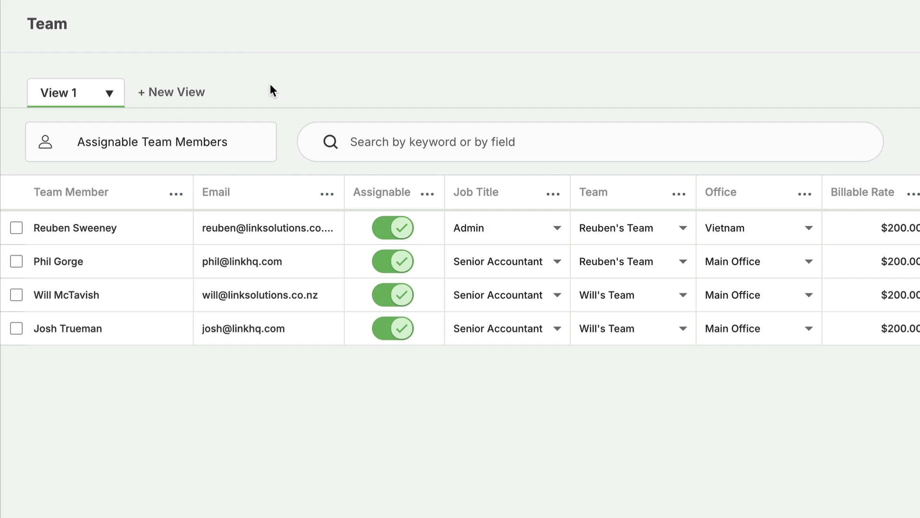
Turn off the Assignable setting for the first team member in the list.
{"action": "left_click", "coordinate": [400, 229]}
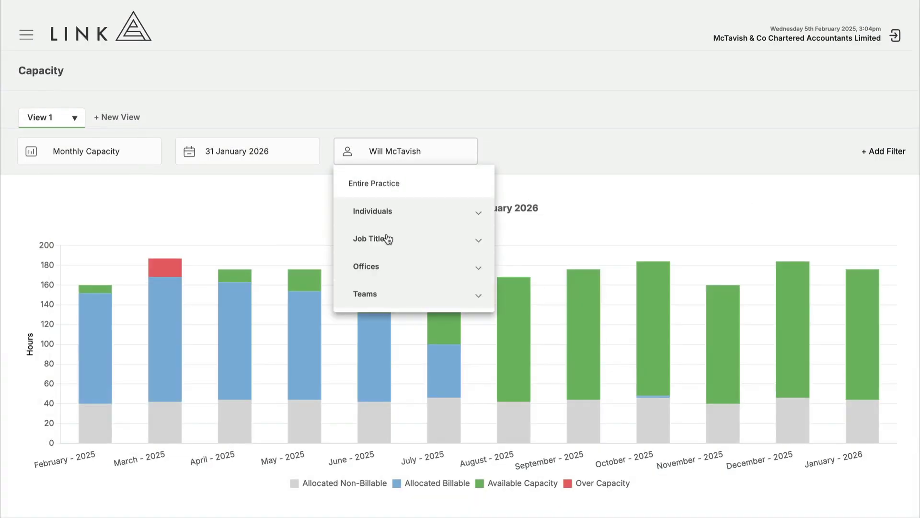
Filter the monthly capacity chart by the Senior Accountant job title.
{"action": "left_click", "coordinate": [388, 238]}
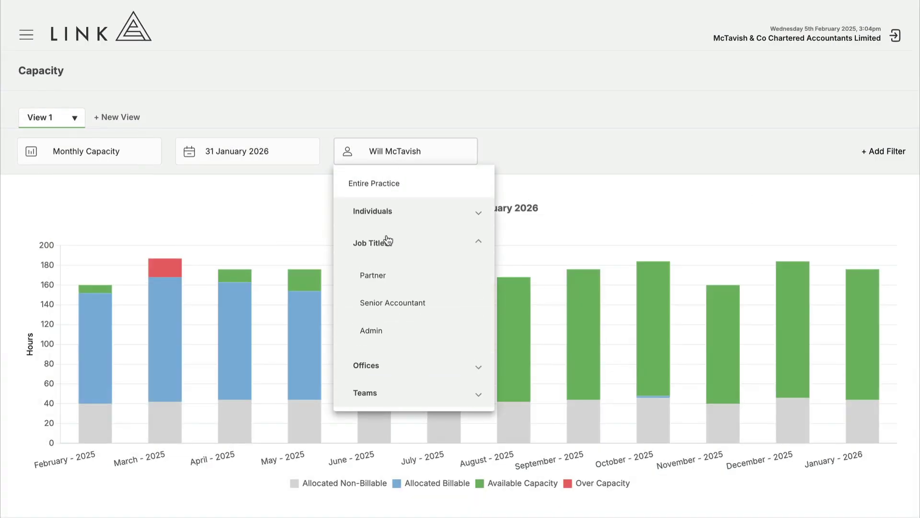
{"action": "left_click", "coordinate": [382, 308]}
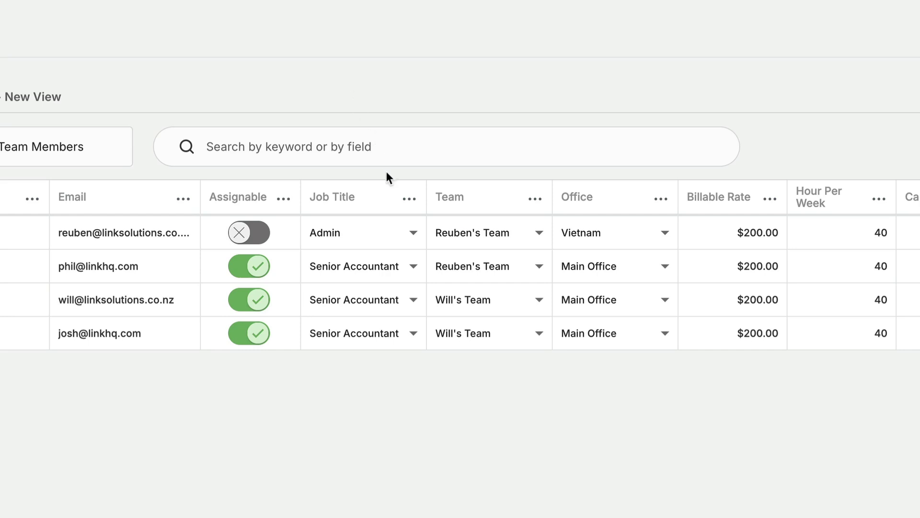
Make the first team member assignable, with job title Partner and office Main Office.
{"action": "left_click", "coordinate": [414, 233]}
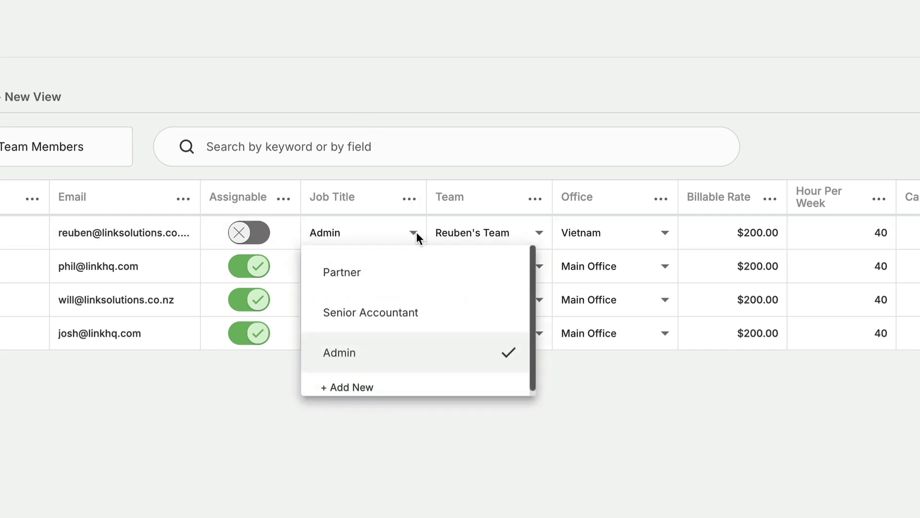
{"action": "left_click", "coordinate": [416, 232]}
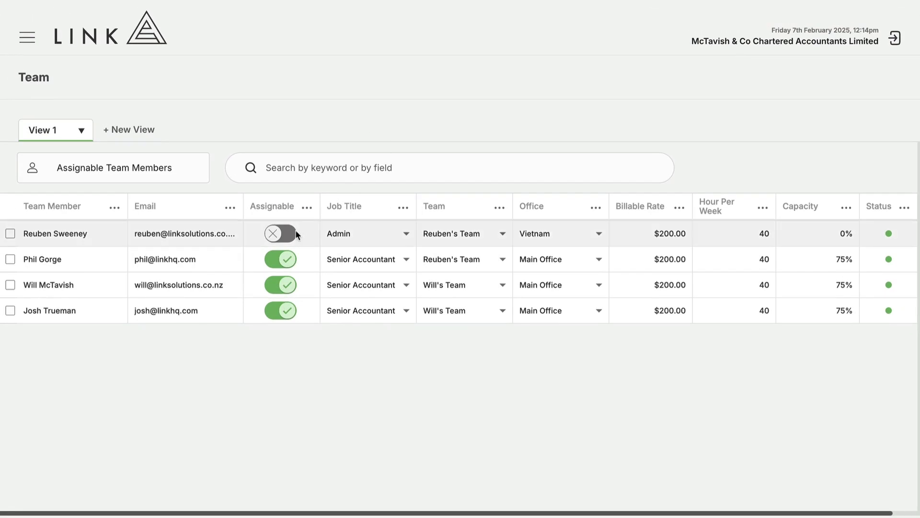
{"action": "left_click", "coordinate": [293, 234]}
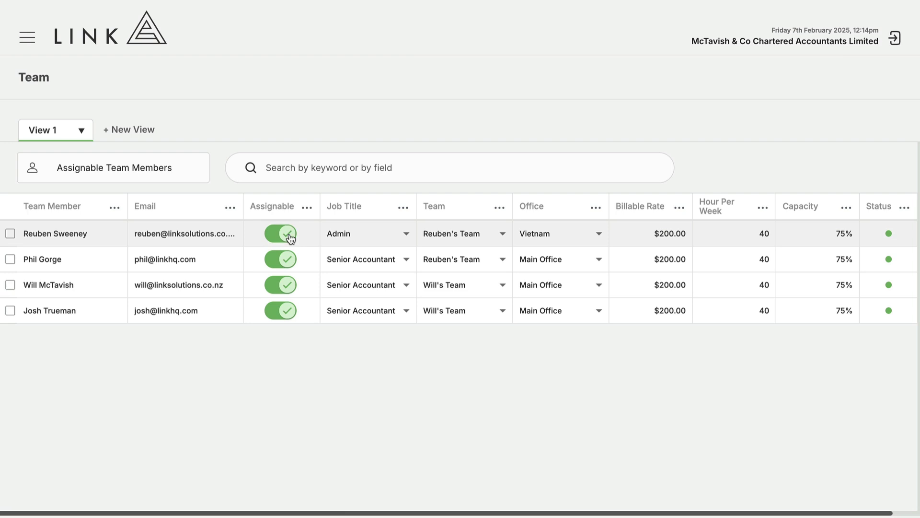
{"action": "left_click", "coordinate": [343, 236]}
{"action": "left_click", "coordinate": [363, 269]}
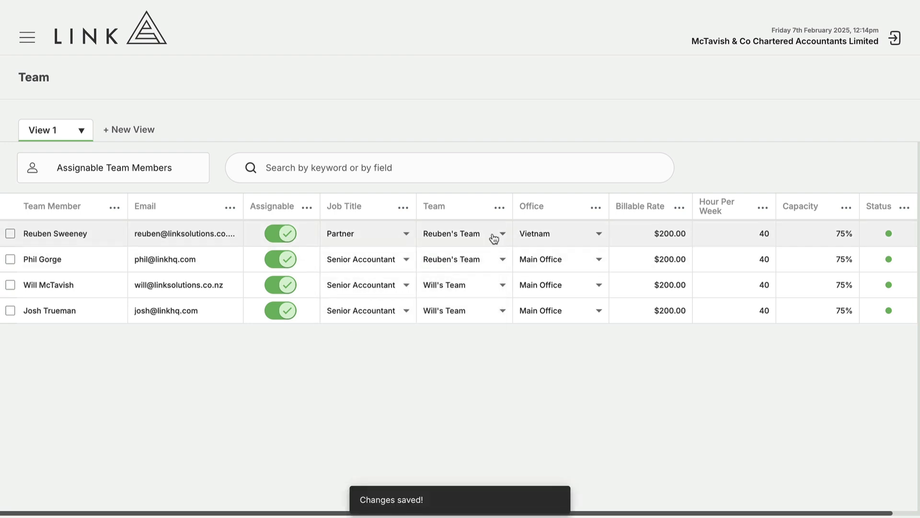
{"action": "left_click", "coordinate": [544, 233]}
{"action": "left_click", "coordinate": [550, 265]}
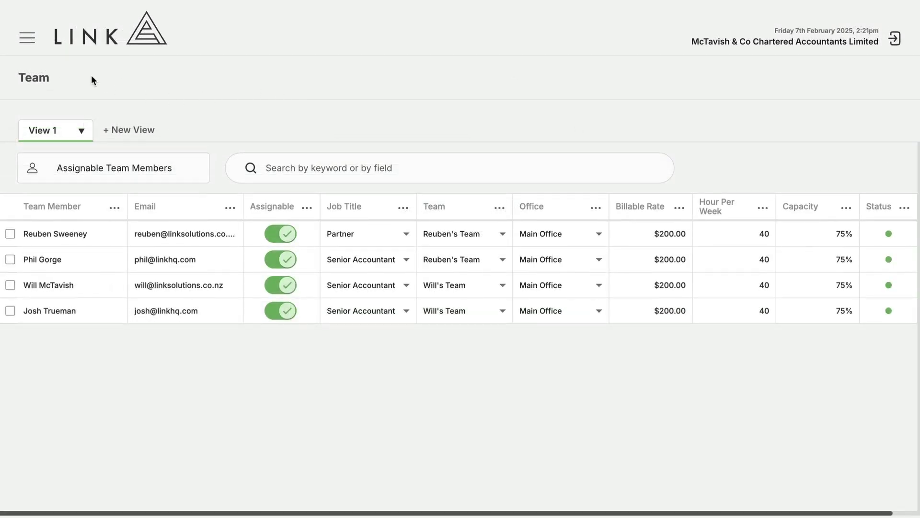
Go to the Schedule Tasks page in the Capacity section.
{"action": "left_click", "coordinate": [28, 42]}
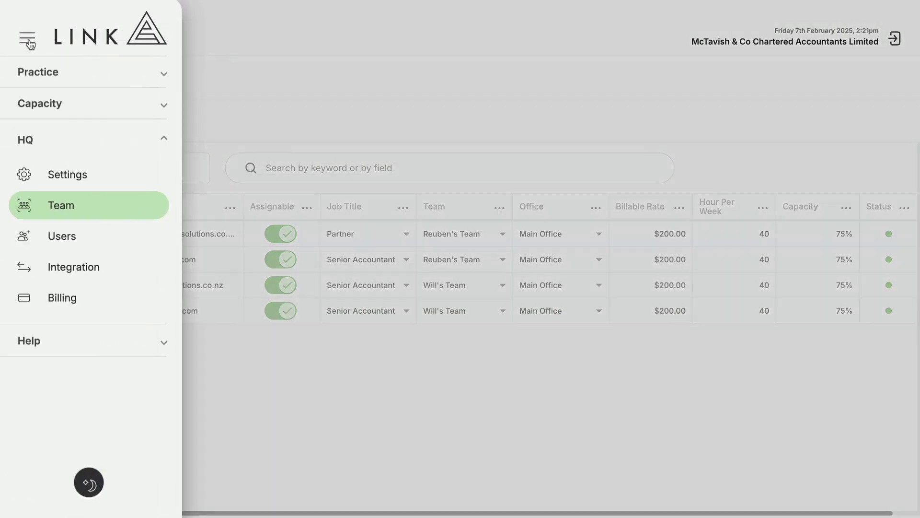
{"action": "left_click", "coordinate": [62, 103]}
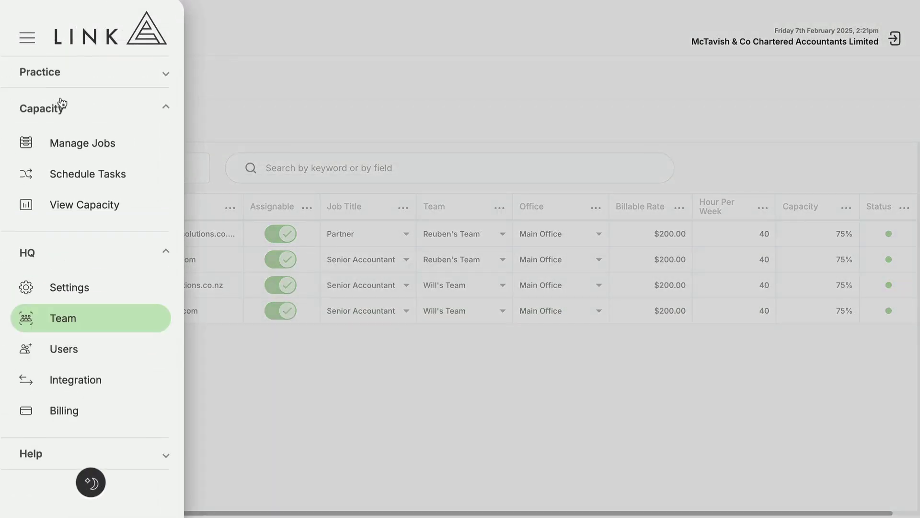
{"action": "left_click", "coordinate": [84, 176]}
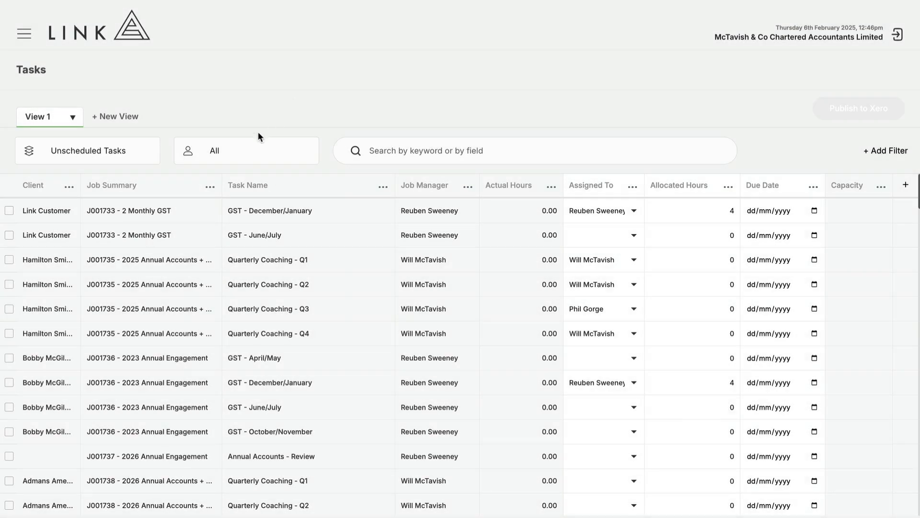
Filter the unscheduled tasks to the job manager who runs the Quarterly Coaching jobs.
{"action": "left_click", "coordinate": [241, 153]}
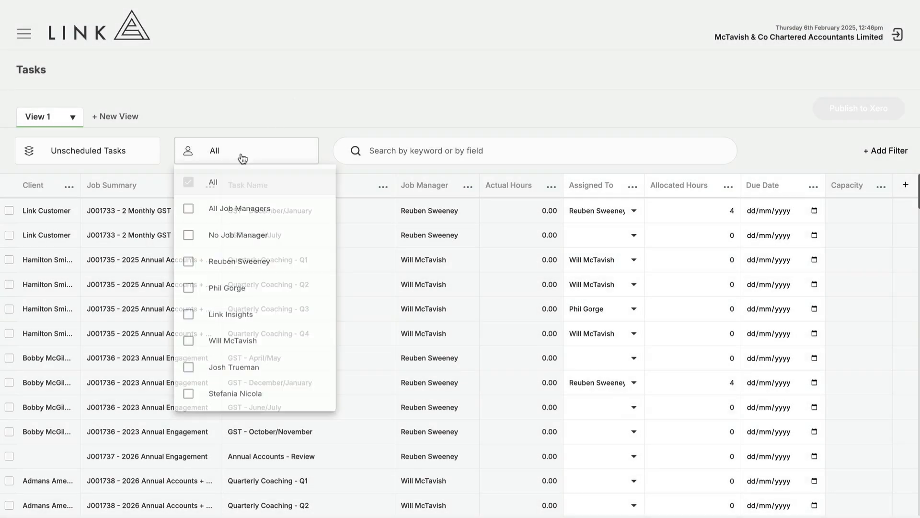
{"action": "left_click", "coordinate": [232, 349]}
{"action": "left_click", "coordinate": [382, 102]}
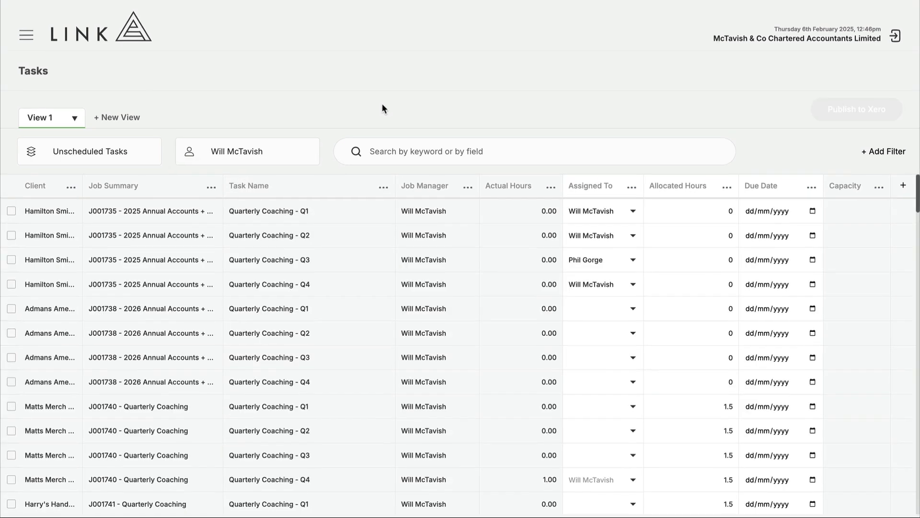
Search the tasks for "sept" and mark all matching July - September BAS Return tasks as complete.
{"action": "left_click", "coordinate": [419, 153]}
{"action": "type", "text": "sept"}
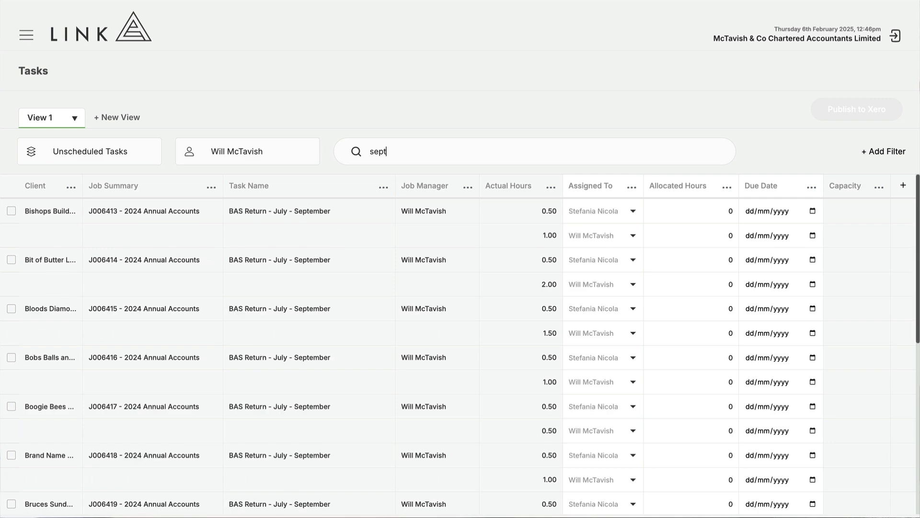
{"action": "left_click", "coordinate": [11, 211]}
{"action": "scroll", "coordinate": [31, 290], "scroll_direction": "down", "scroll_amount": 5}
{"action": "scroll", "coordinate": [30, 290], "scroll_direction": "down", "scroll_amount": 4}
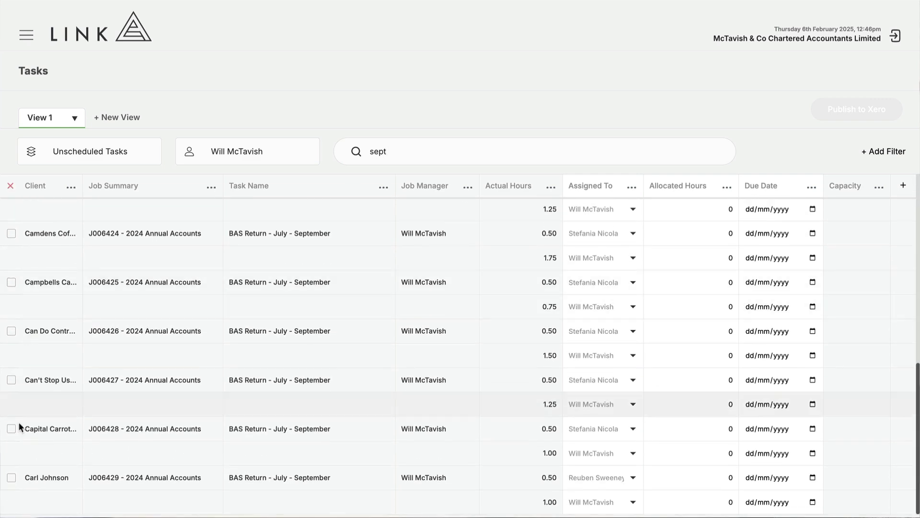
{"action": "left_click", "coordinate": [11, 478], "text": "shift"}
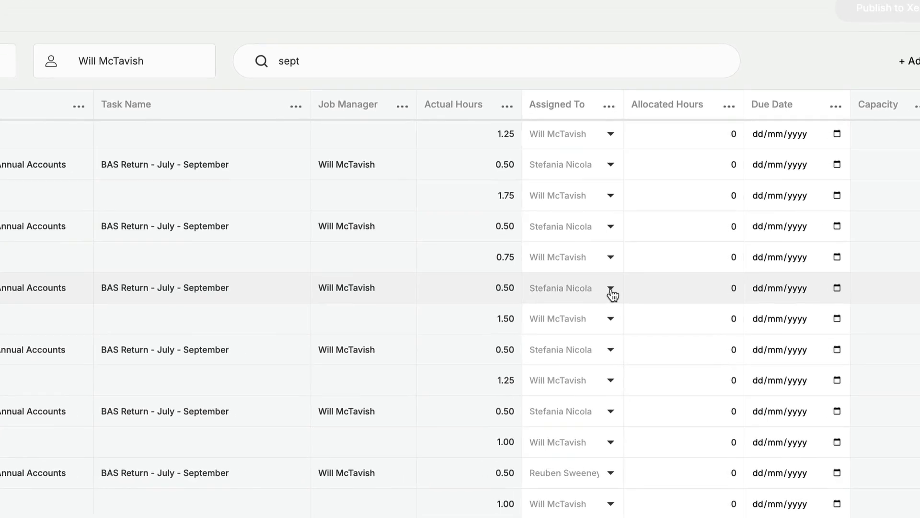
{"action": "left_click", "coordinate": [633, 331]}
{"action": "left_click", "coordinate": [580, 326]}
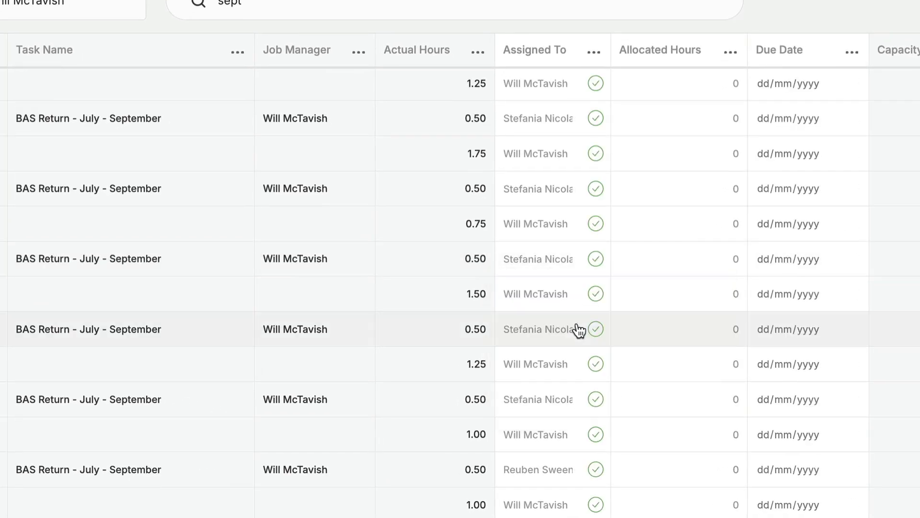
Clear the task search and sort the tasks by actual hours in descending order.
{"action": "double_click", "coordinate": [279, 2]}
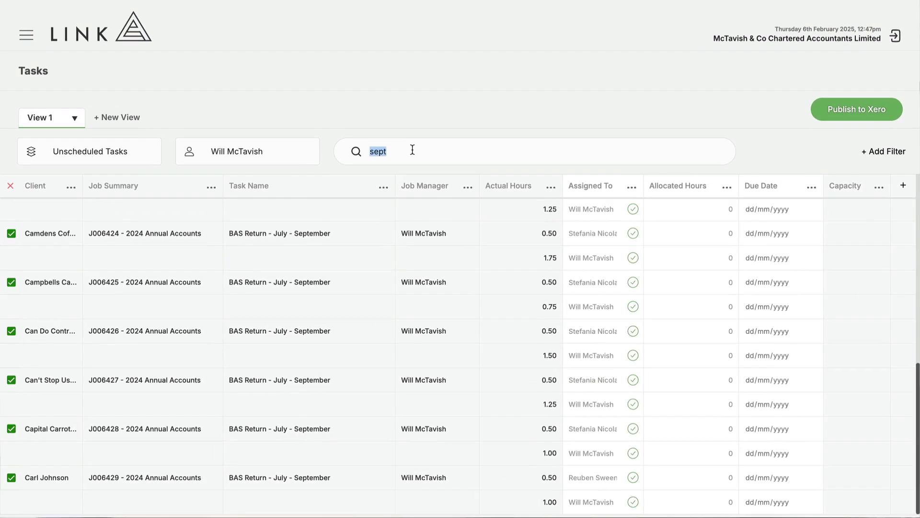
{"action": "key", "text": "BackSpace"}
{"action": "left_click", "coordinate": [551, 187]}
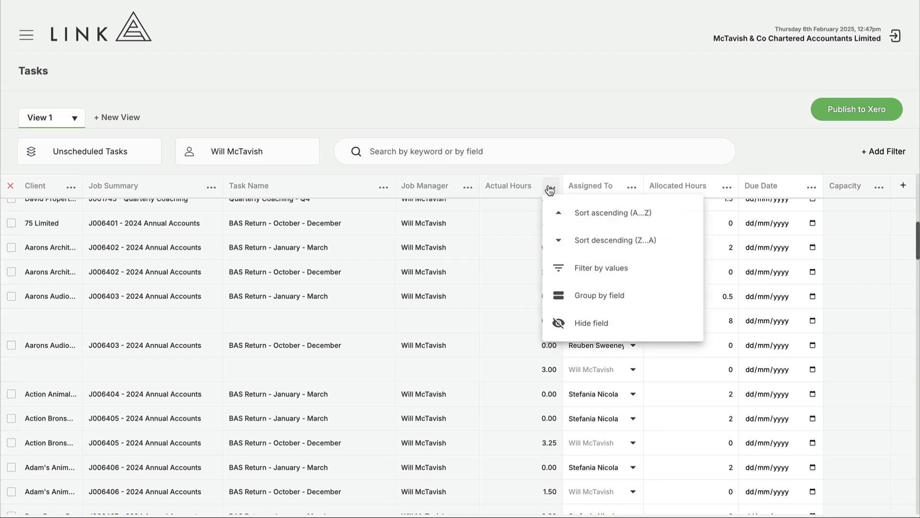
{"action": "left_click", "coordinate": [590, 241]}
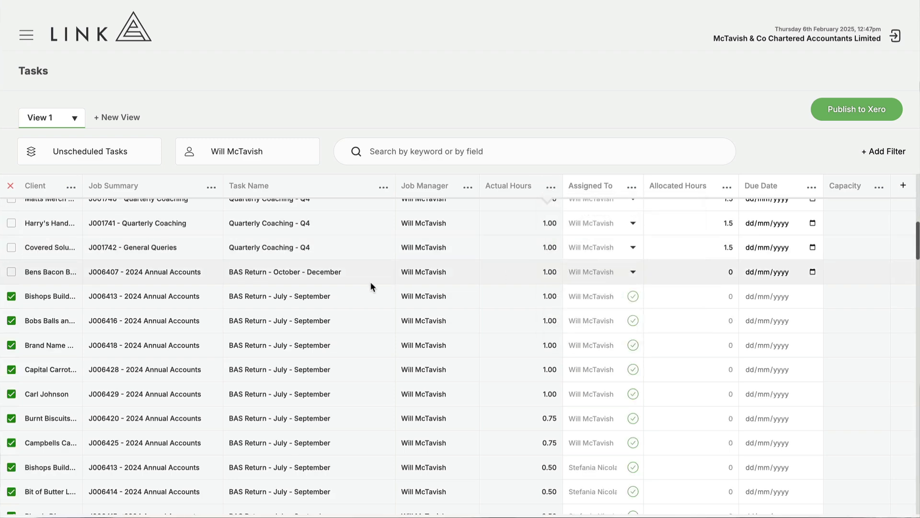
Mark the 22.00 and 19.50 hour tasks and those from 3.25 down to 1.25 actual hours as complete, and publish to Xero.
{"action": "scroll", "coordinate": [370, 281], "scroll_direction": "up", "scroll_amount": 10}
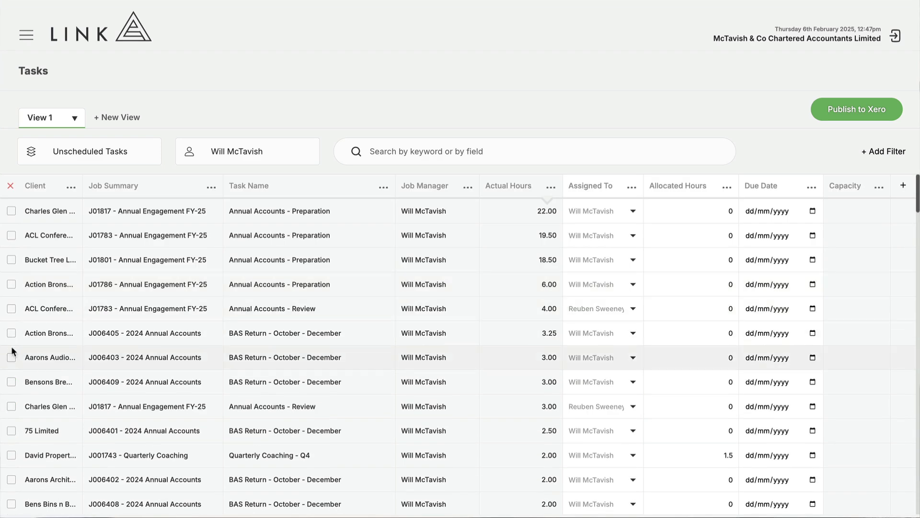
{"action": "left_click", "coordinate": [11, 211]}
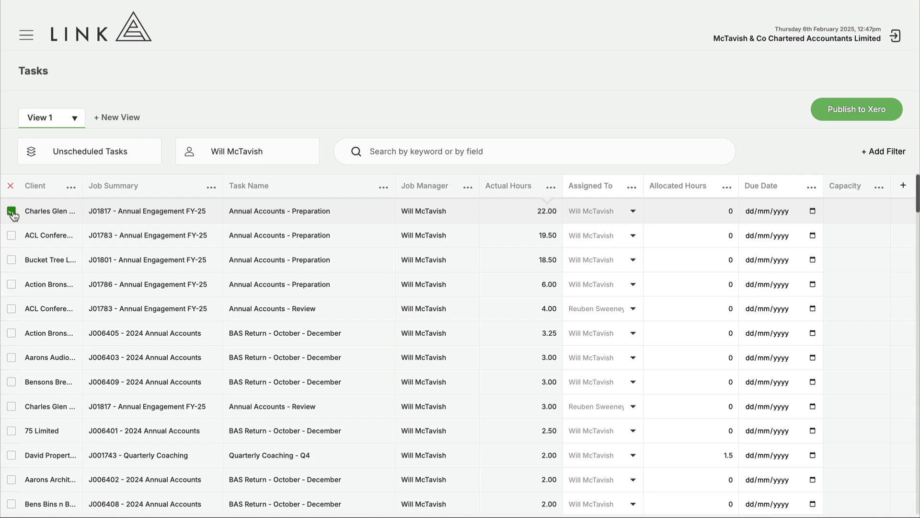
{"action": "left_click", "coordinate": [11, 235]}
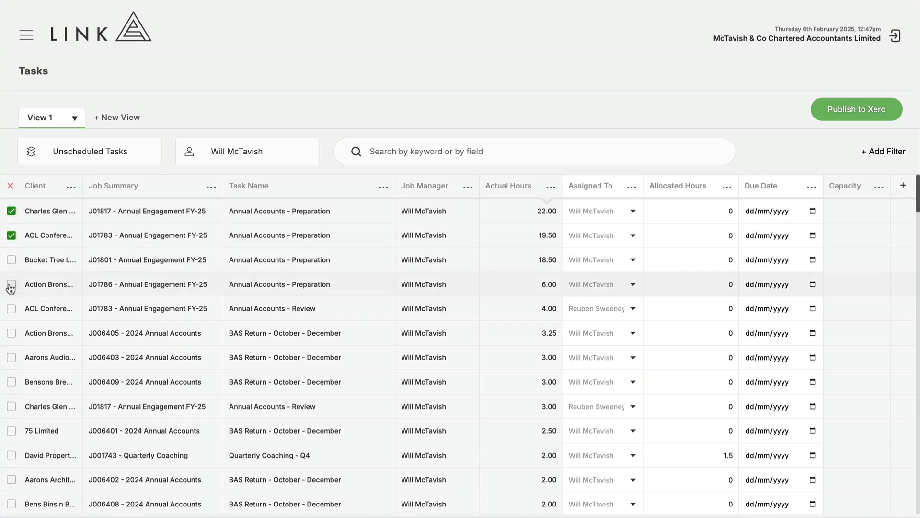
{"action": "left_click", "coordinate": [11, 333], "text": "shift"}
{"action": "scroll", "coordinate": [635, 257], "scroll_direction": "down", "scroll_amount": 5}
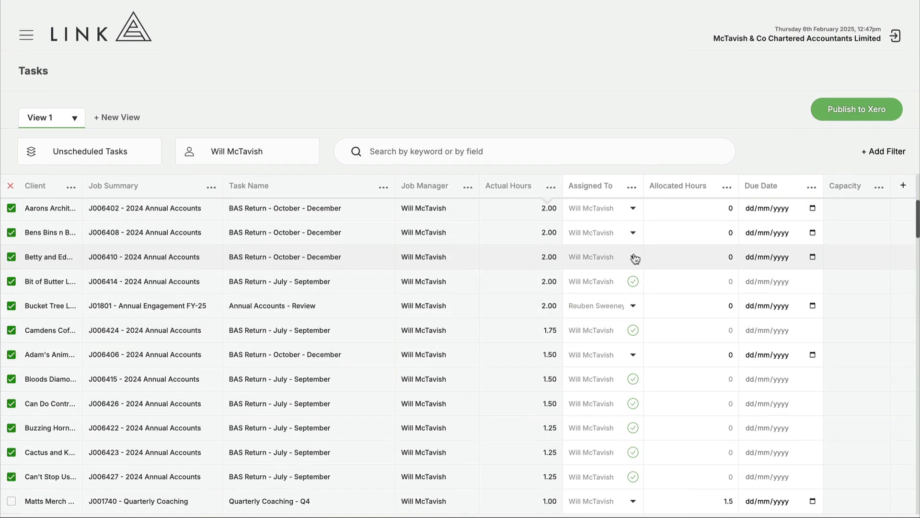
{"action": "left_click", "coordinate": [634, 257]}
{"action": "left_click", "coordinate": [620, 302]}
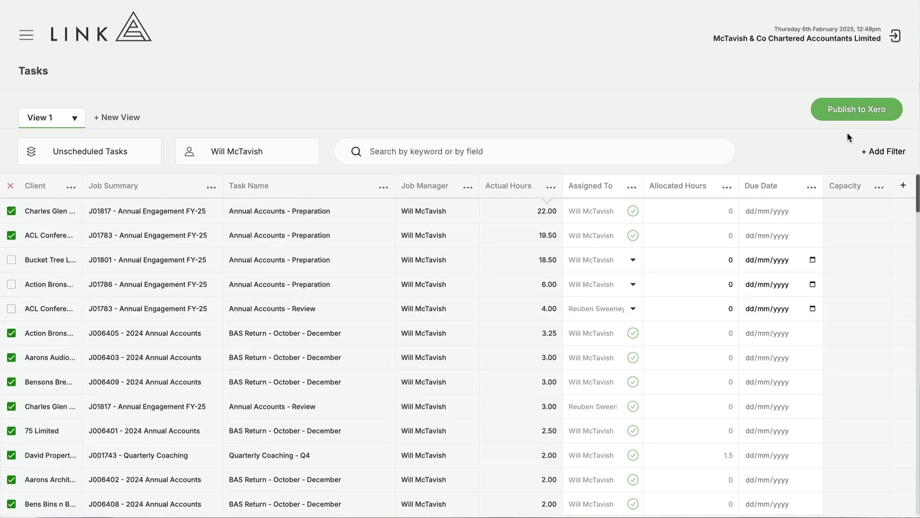
{"action": "left_click", "coordinate": [868, 115]}
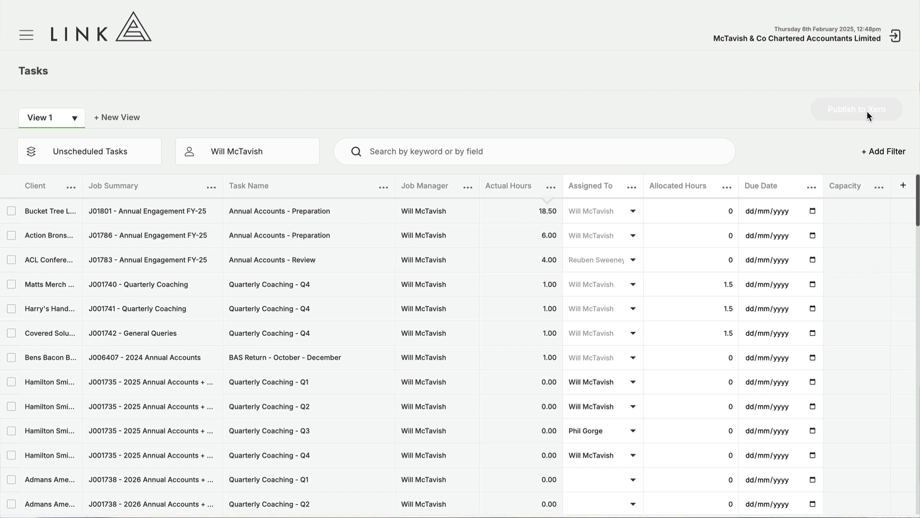
Search for "q1", assign all Quarterly Coaching - Q1 tasks to their job manager, and publish the scheduled coaching tasks to Xero.
{"action": "left_click", "coordinate": [666, 152]}
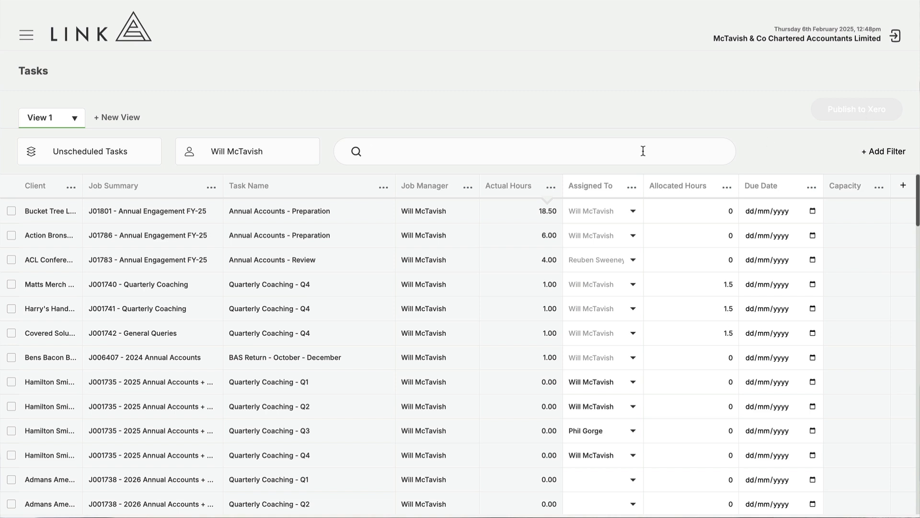
{"action": "type", "text": "q1"}
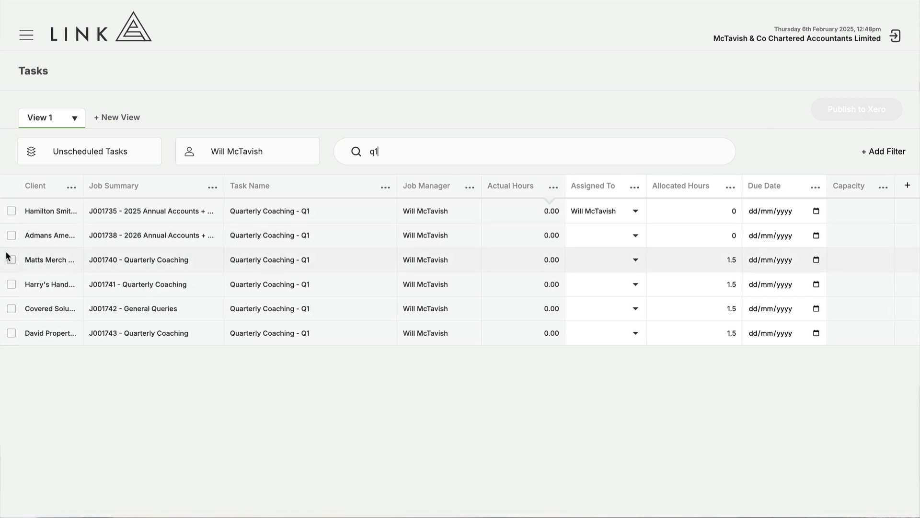
{"action": "left_click", "coordinate": [12, 212]}
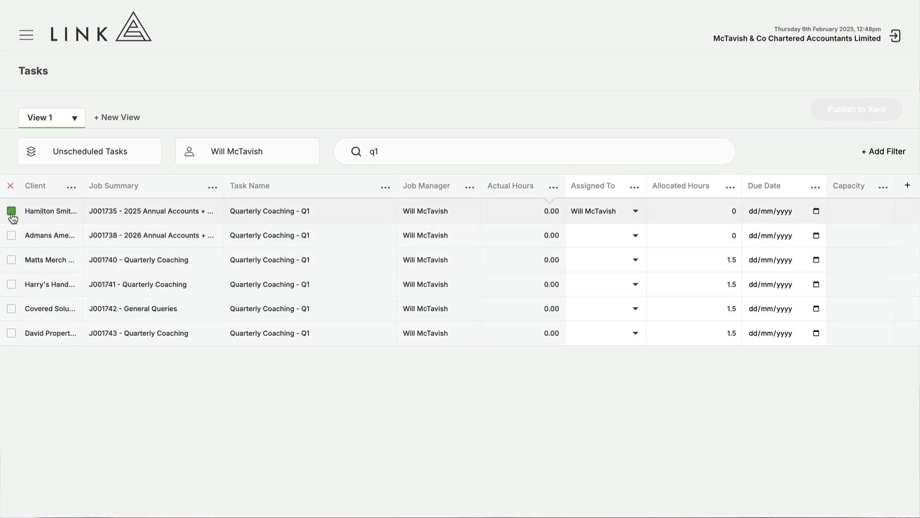
{"action": "left_click", "coordinate": [11, 333], "text": "shift"}
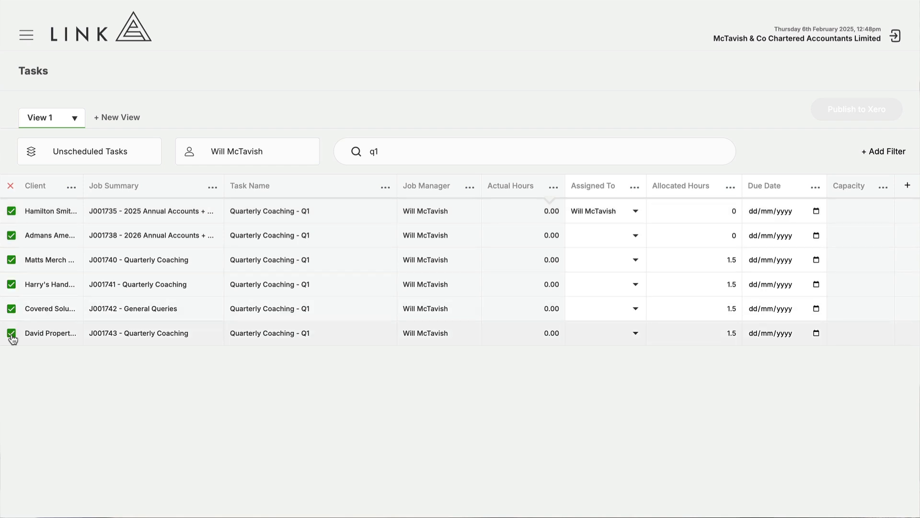
{"action": "left_click", "coordinate": [586, 234]}
{"action": "type", "text": "wil"}
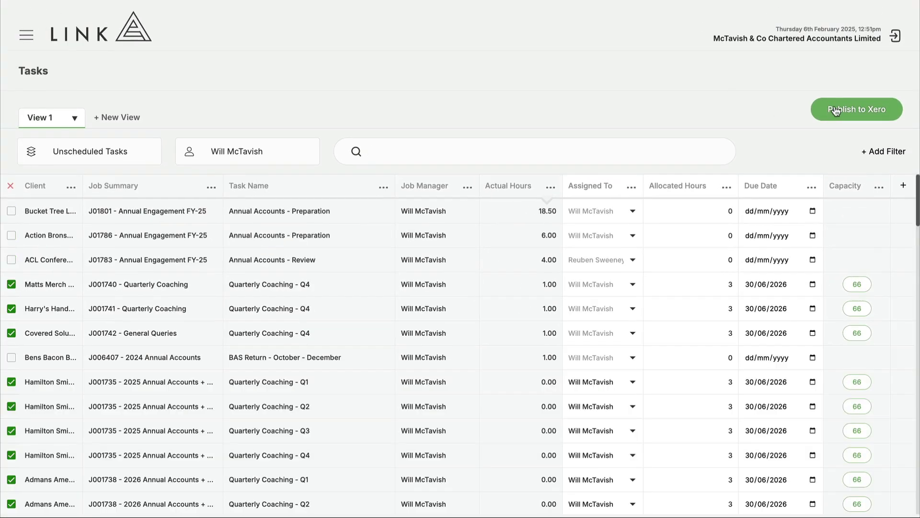
{"action": "left_click", "coordinate": [822, 113]}
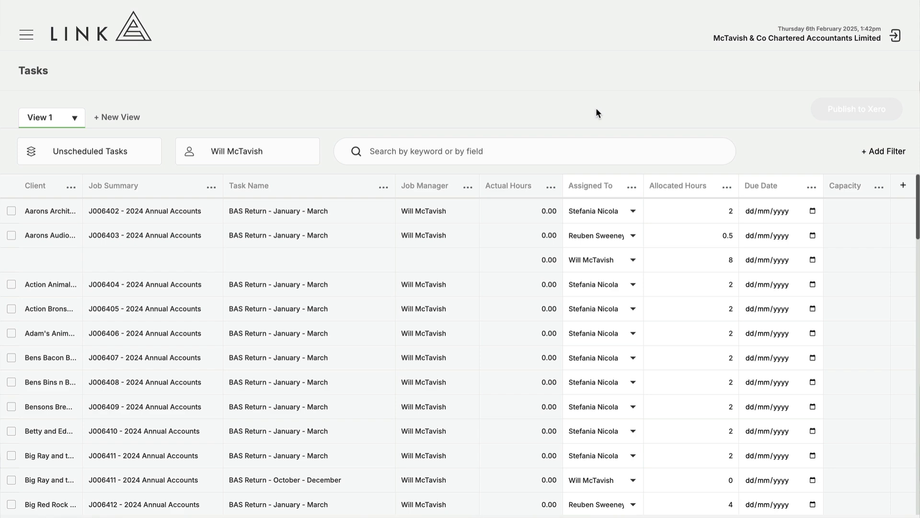
Sort the tasks by actual hours in descending order and set the top Annual Accounts - Preparation task's allocated hours to 20.
{"action": "left_click", "coordinate": [551, 187]}
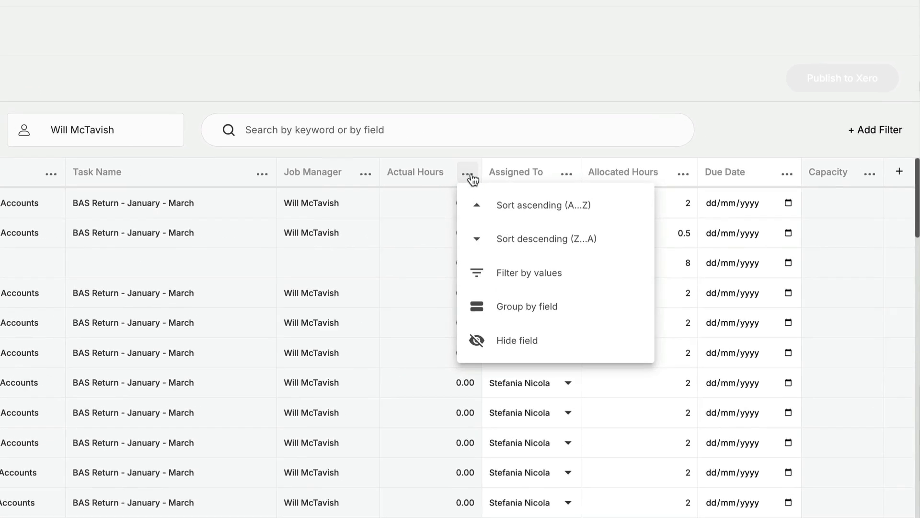
{"action": "left_click", "coordinate": [517, 239]}
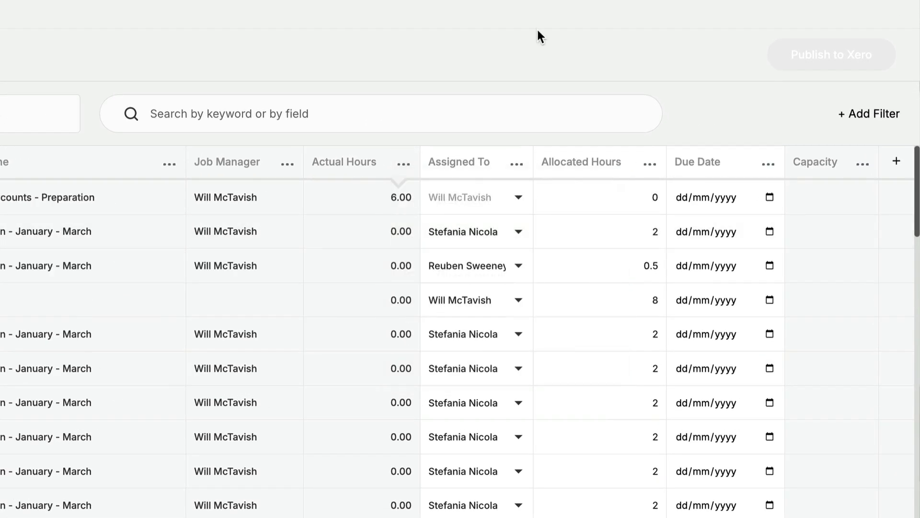
{"action": "left_click", "coordinate": [608, 197]}
{"action": "type", "text": "20"}
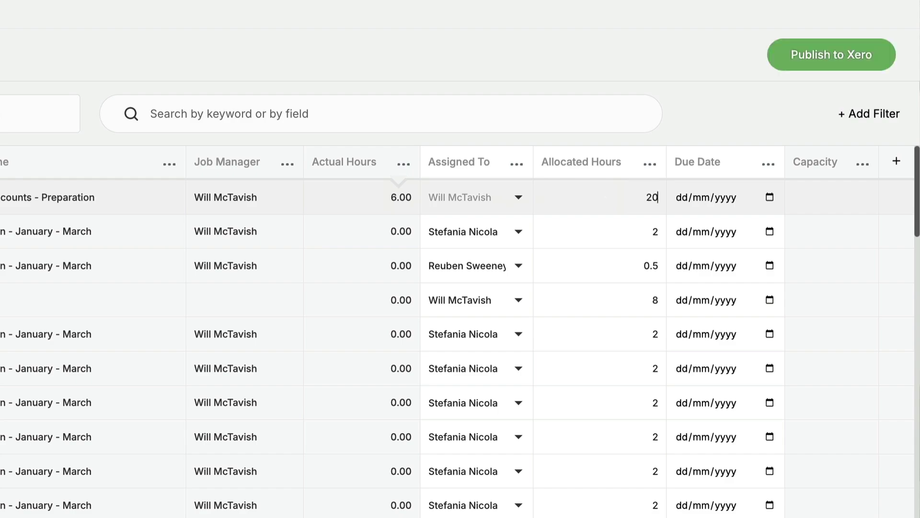
Set the due date of the top Annual Accounts - Preparation task to 28/02/2025.
{"action": "left_click", "coordinate": [771, 197]}
{"action": "left_click", "coordinate": [785, 364]}
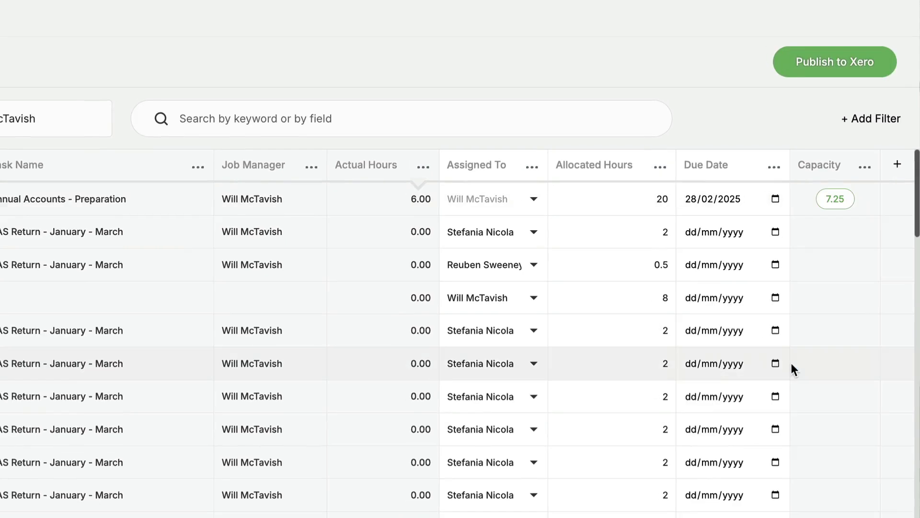
Search for "1786" and assign its Annual Accounts - Review task to a reviewer with 3 allocated hours and due date 28/02/2025.
{"action": "left_click", "coordinate": [482, 149]}
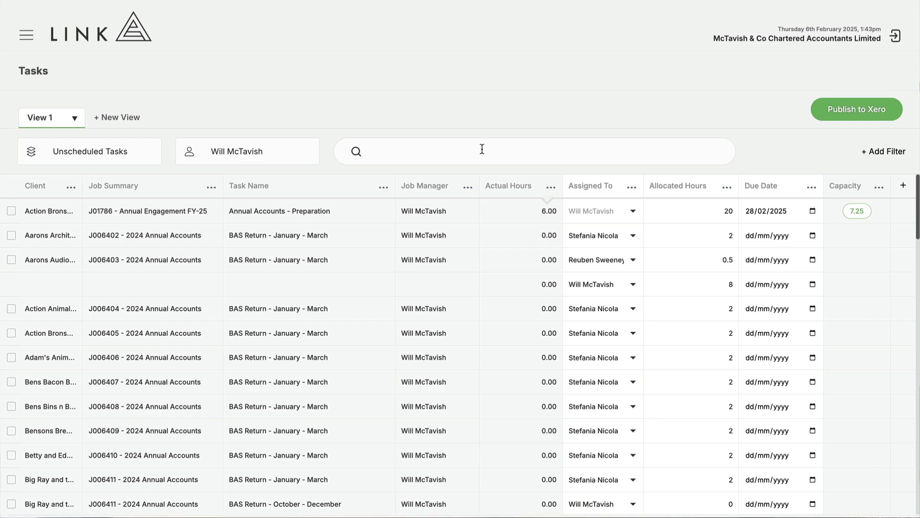
{"action": "type", "text": "1786"}
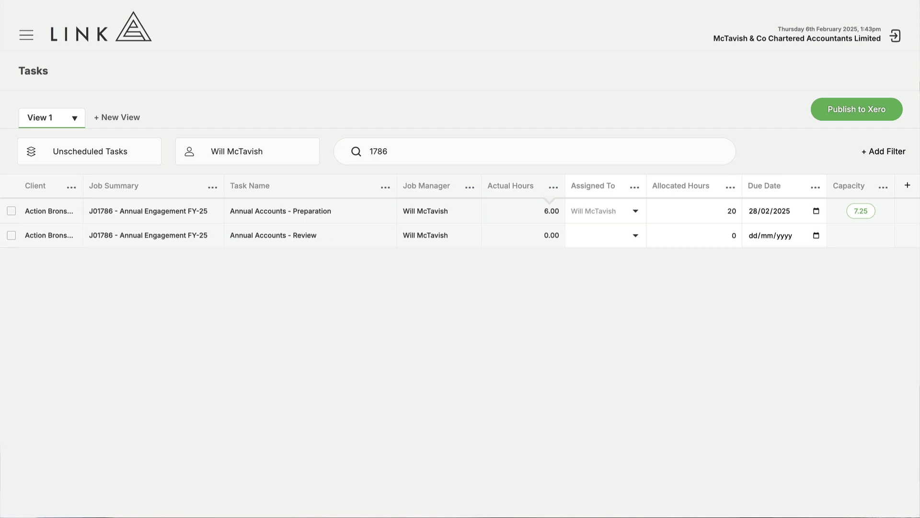
{"action": "left_click", "coordinate": [610, 234]}
{"action": "left_click", "coordinate": [612, 282]}
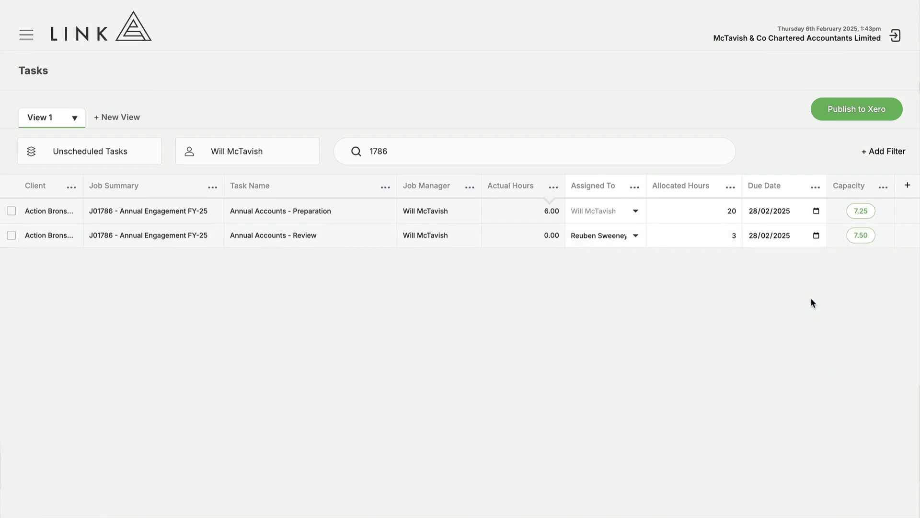
Clear the task search and publish the scheduled Annual Accounts tasks to Xero.
{"action": "double_click", "coordinate": [446, 150]}
{"action": "key", "text": "BackSpace"}
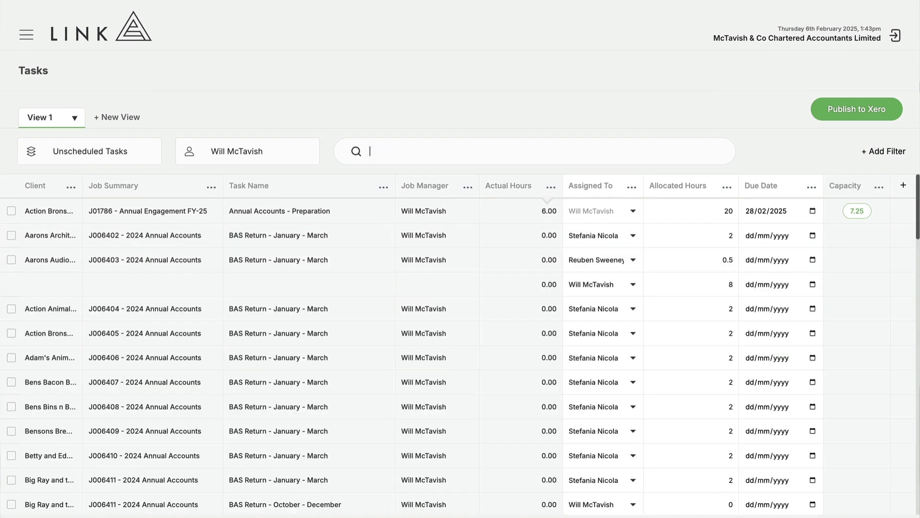
{"action": "left_click", "coordinate": [836, 111]}
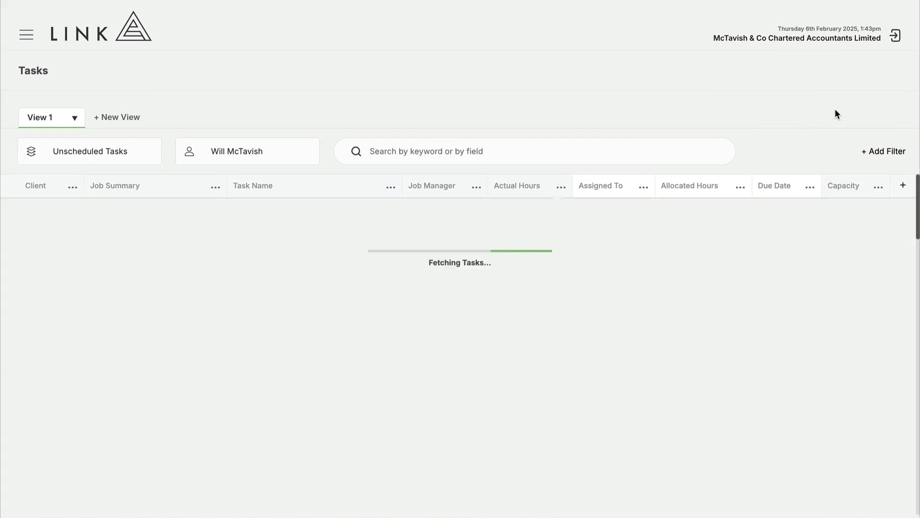
Group the unscheduled tasks by the Client Groups field and hide that field's column.
{"action": "left_click", "coordinate": [904, 186]}
{"action": "scroll", "coordinate": [850, 250], "scroll_direction": "down", "scroll_amount": 5}
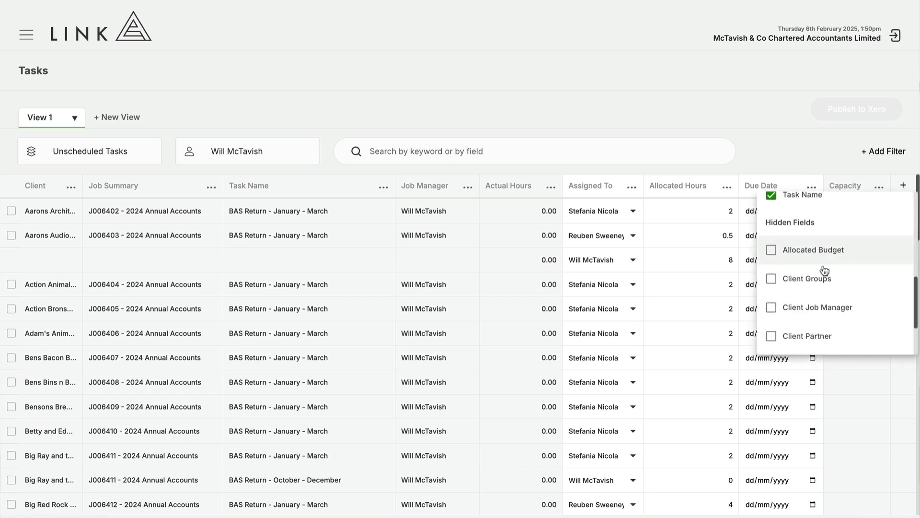
{"action": "left_click", "coordinate": [793, 278]}
{"action": "left_click", "coordinate": [892, 189]}
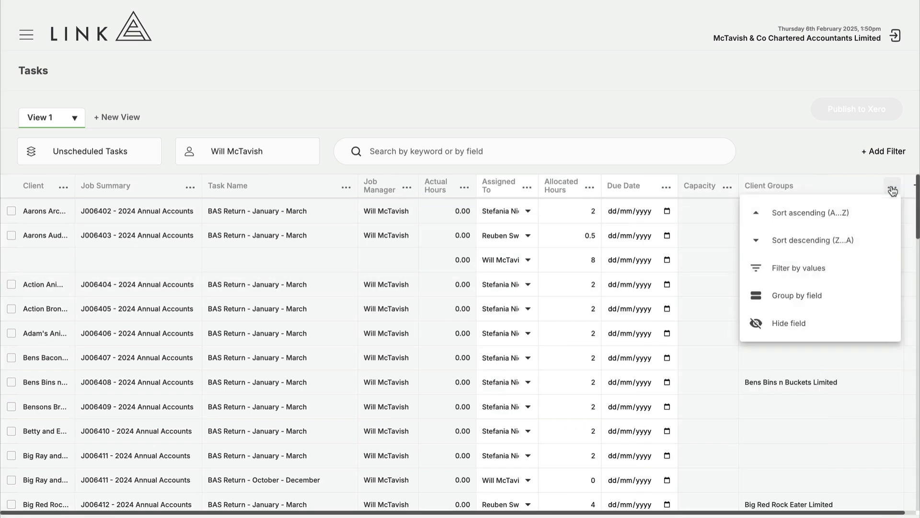
{"action": "left_click", "coordinate": [807, 299]}
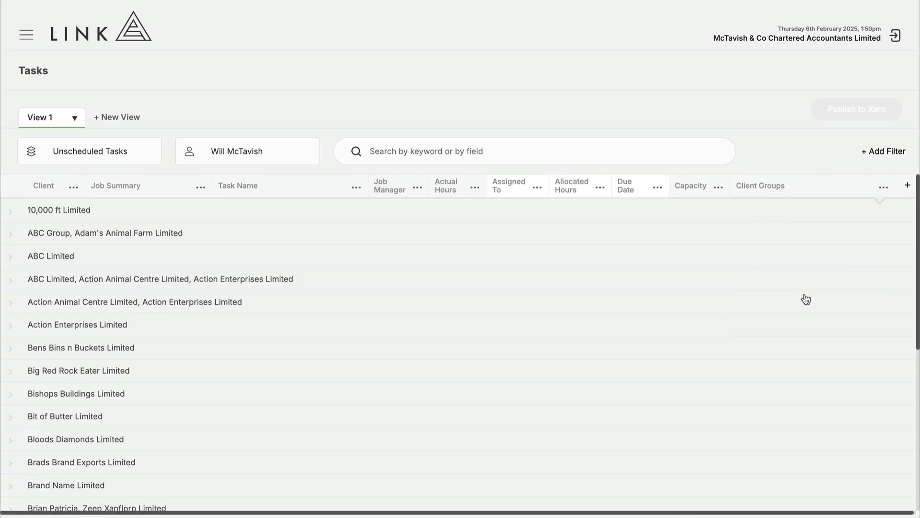
{"action": "left_click", "coordinate": [884, 189]}
{"action": "left_click", "coordinate": [796, 325]}
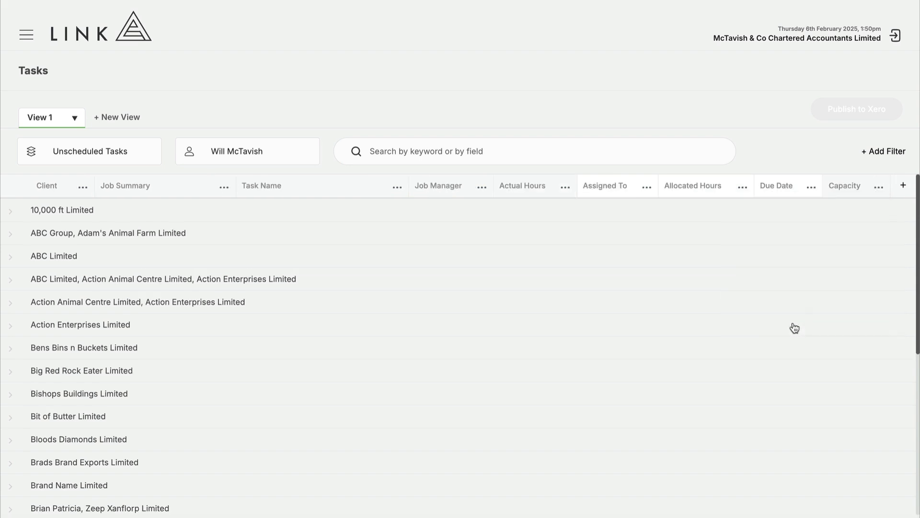
Assign Brads Brand Exports Limited's tasks with 30 hours for Preparation and 4 for Review, both due 31/03/2025, and publish to Xero.
{"action": "scroll", "coordinate": [103, 418], "scroll_direction": "down", "scroll_amount": 2}
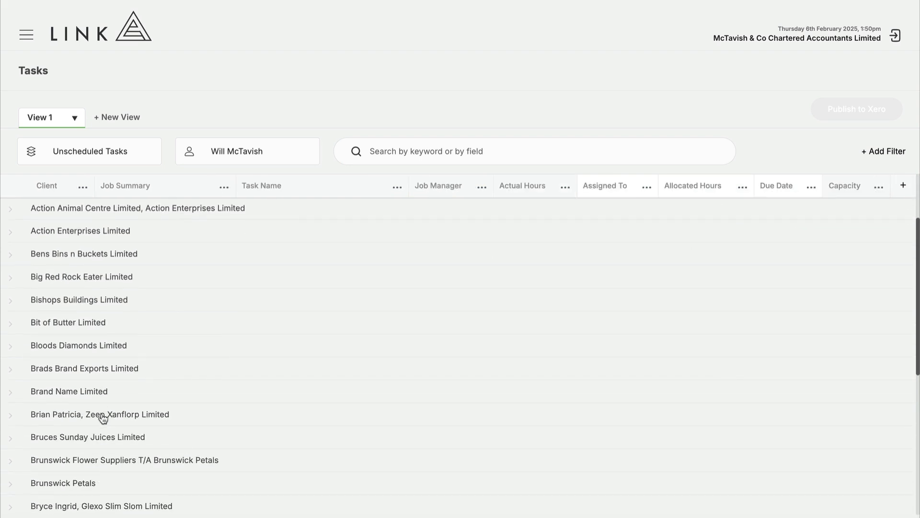
{"action": "left_click", "coordinate": [153, 372]}
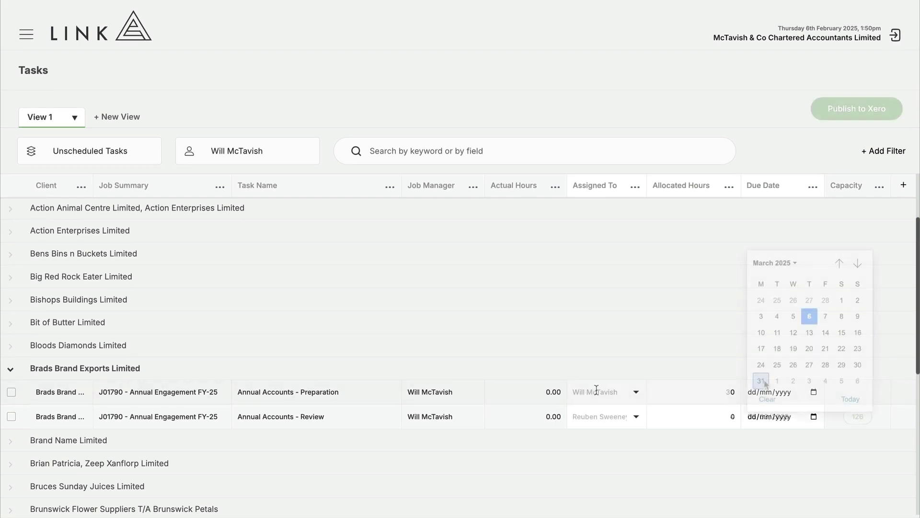
{"action": "left_click", "coordinate": [764, 379]}
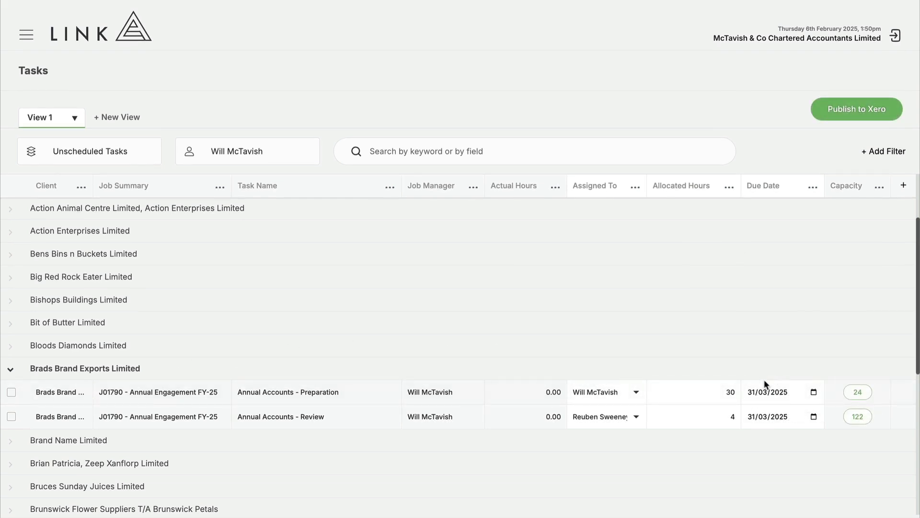
{"action": "left_click", "coordinate": [842, 110]}
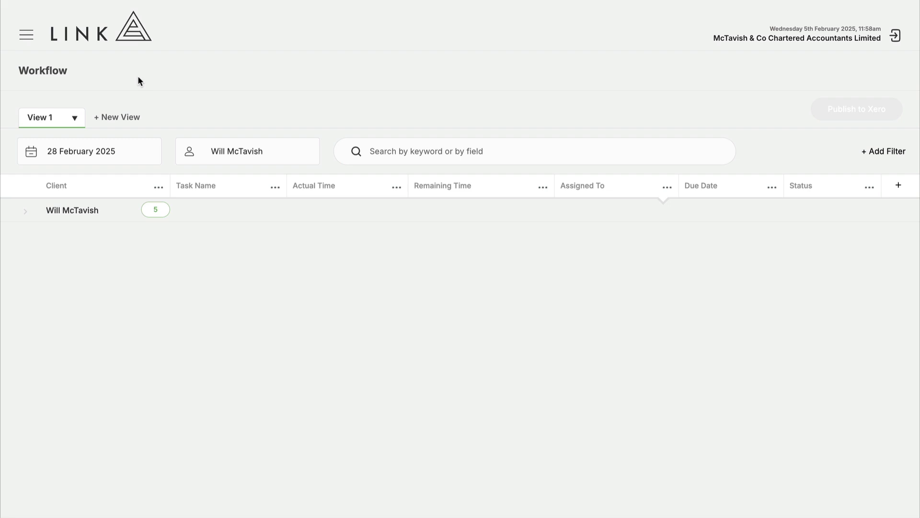
Open the Workflow page and expand the team member's task list for 28 February 2025.
{"action": "left_click", "coordinate": [27, 35]}
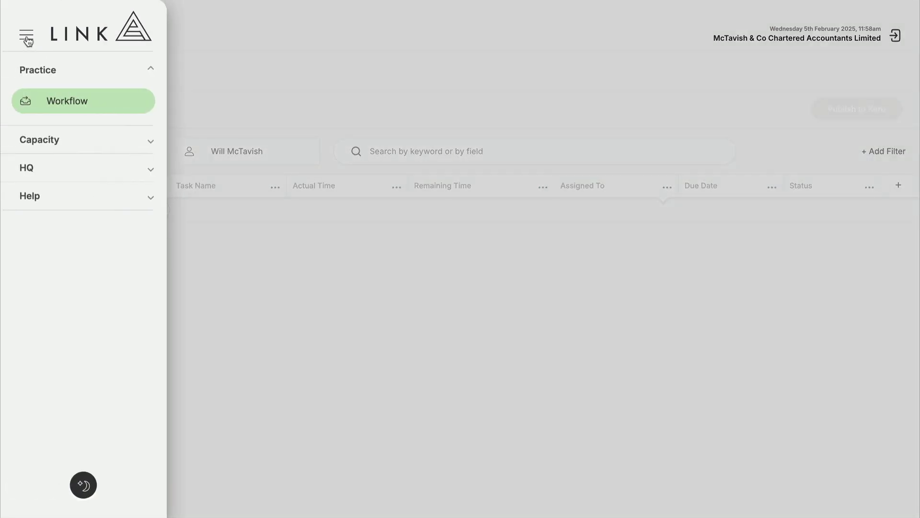
{"action": "left_click", "coordinate": [74, 102]}
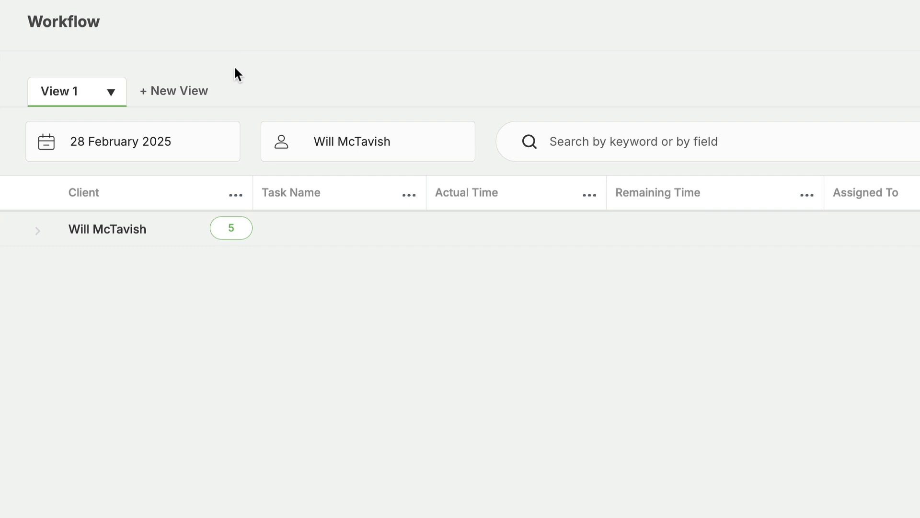
{"action": "left_click", "coordinate": [169, 242]}
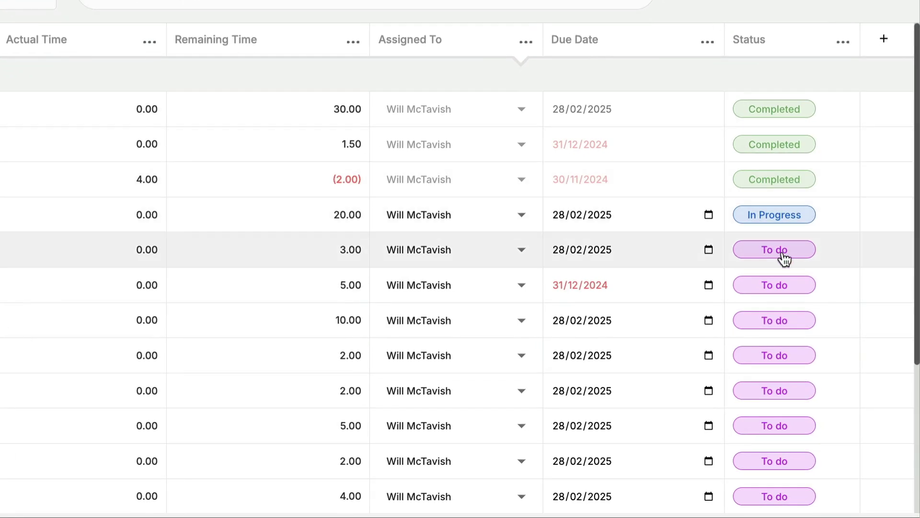
Set the GST - February/March task's status to Completed and move it above the 75 Limited task.
{"action": "left_click", "coordinate": [783, 257]}
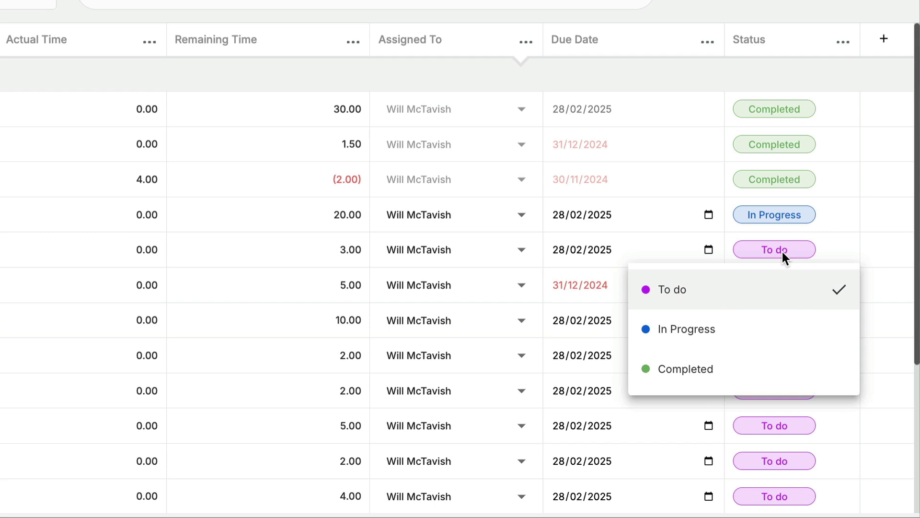
{"action": "left_click", "coordinate": [783, 251]}
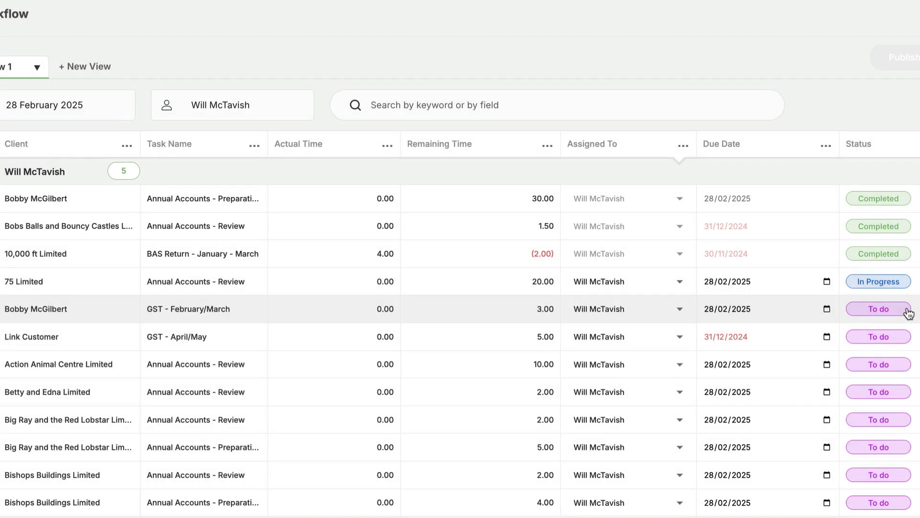
{"action": "left_click", "coordinate": [908, 312]}
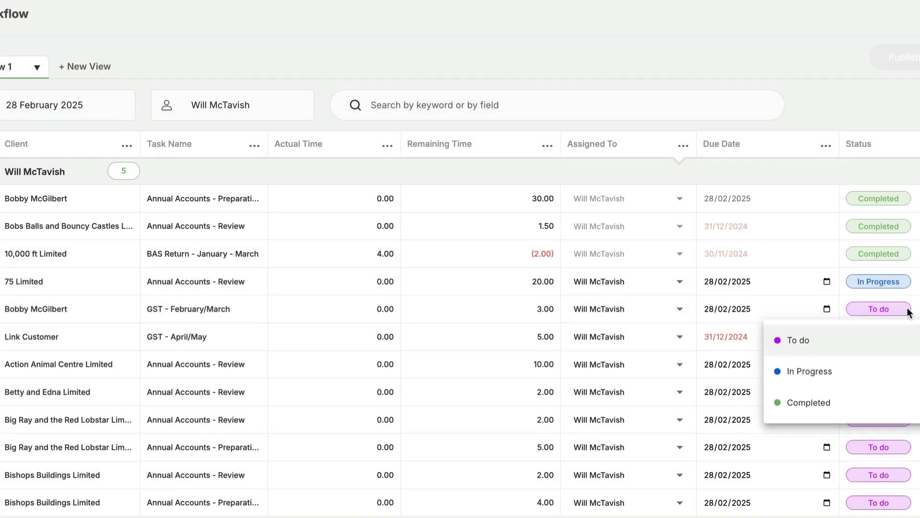
{"action": "left_click", "coordinate": [873, 408]}
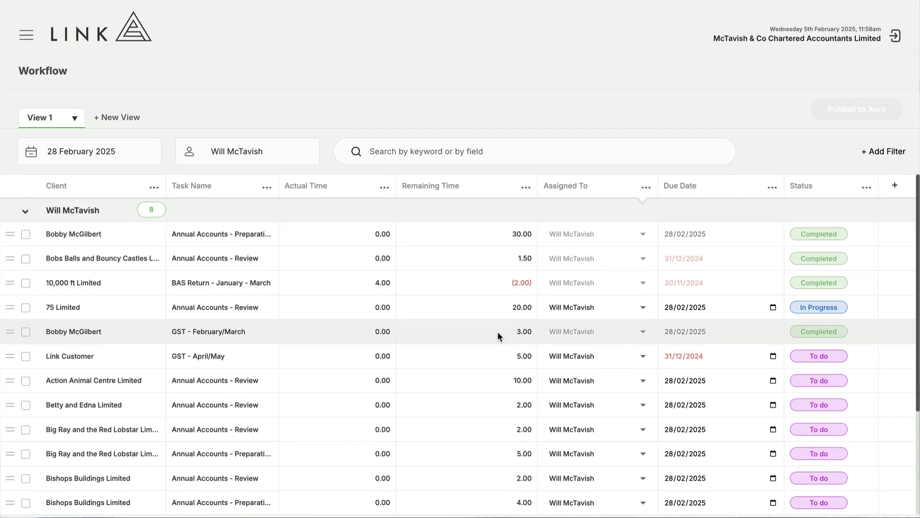
{"action": "left_click_drag", "start_coordinate": [497, 332], "coordinate": [496, 304]}
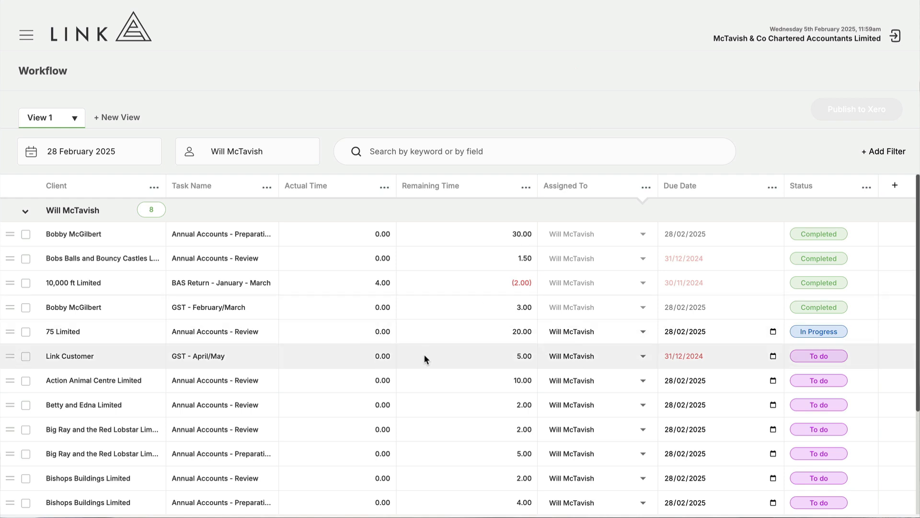
Place the Link Customer task above 75 Limited with status In Progress, and move the completed GST - February/March task further down.
{"action": "left_click_drag", "start_coordinate": [424, 358], "coordinate": [424, 330]}
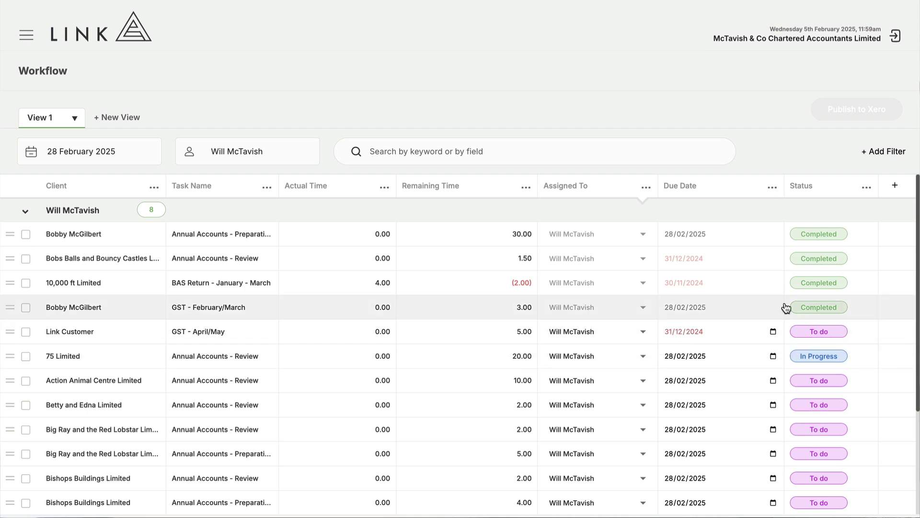
{"action": "left_click", "coordinate": [824, 330]}
{"action": "left_click", "coordinate": [792, 388]}
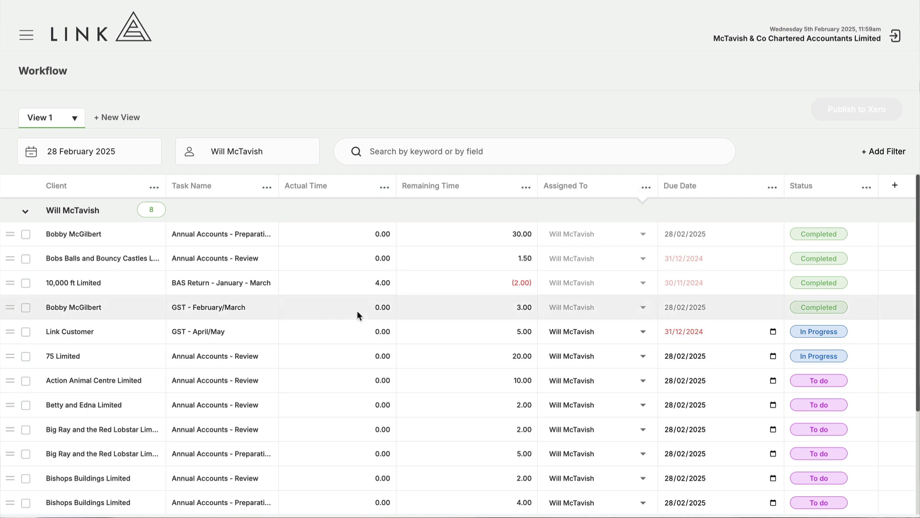
{"action": "left_click_drag", "start_coordinate": [353, 306], "coordinate": [349, 367]}
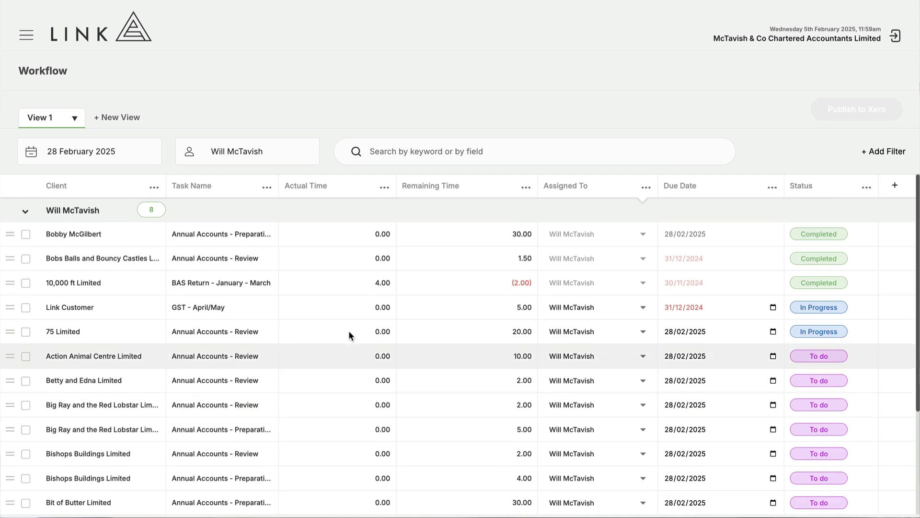
Hide the Actual Time column and restore it between the Task Name and Remaining Time columns.
{"action": "left_click", "coordinate": [384, 187]}
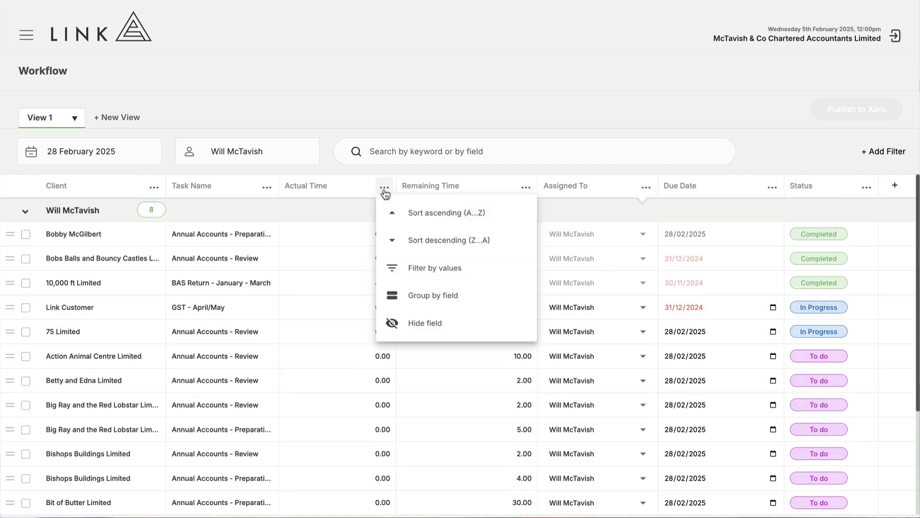
{"action": "left_click", "coordinate": [424, 324]}
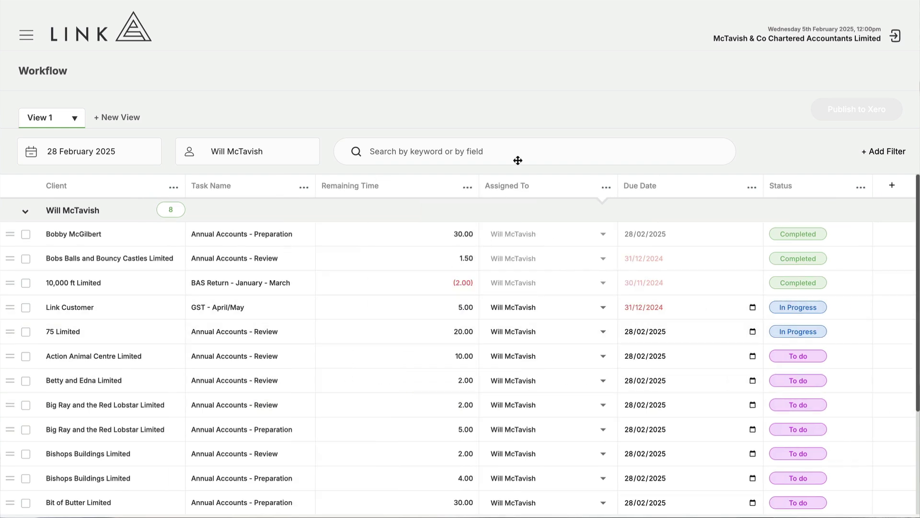
{"action": "left_click", "coordinate": [892, 186]}
{"action": "scroll", "coordinate": [814, 272], "scroll_direction": "down", "scroll_amount": 3}
{"action": "scroll", "coordinate": [812, 269], "scroll_direction": "down", "scroll_amount": 1}
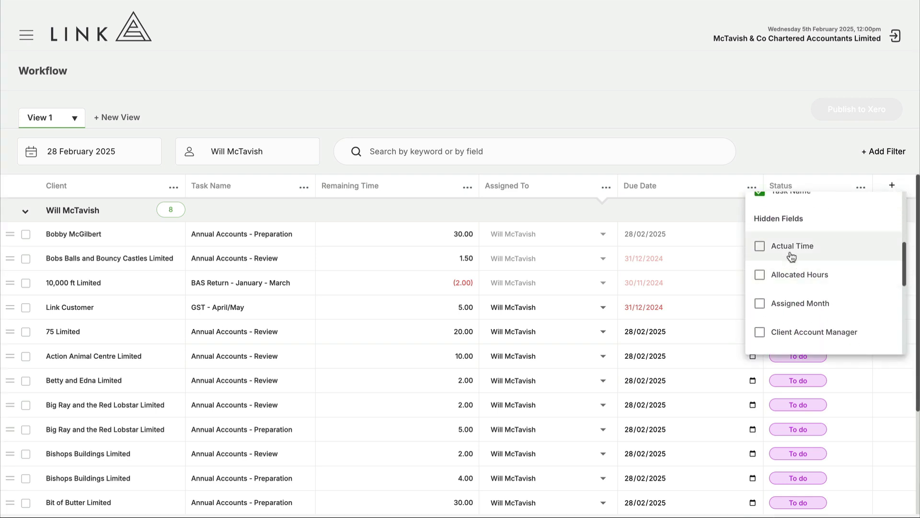
{"action": "left_click", "coordinate": [772, 244]}
{"action": "left_click_drag", "start_coordinate": [865, 187], "coordinate": [383, 192]}
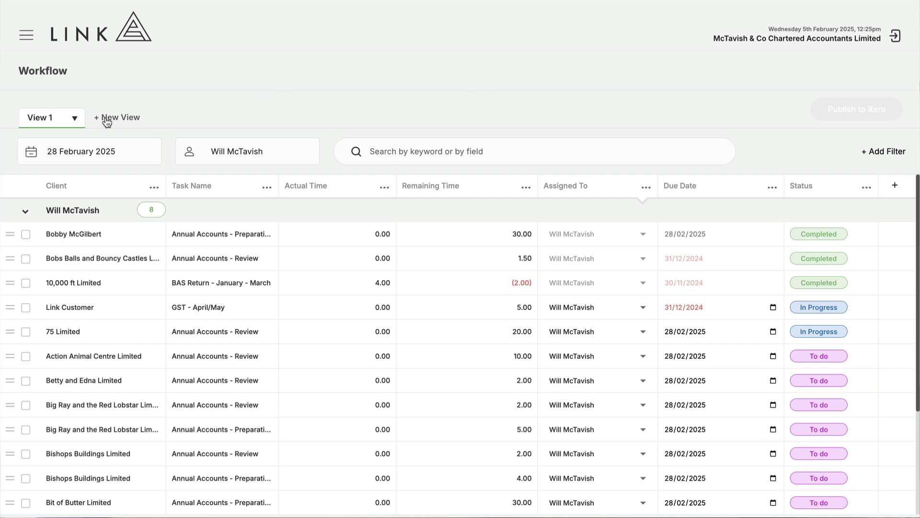
Rename the current workflow view from View 1 to "My View" and save it.
{"action": "left_click", "coordinate": [75, 119]}
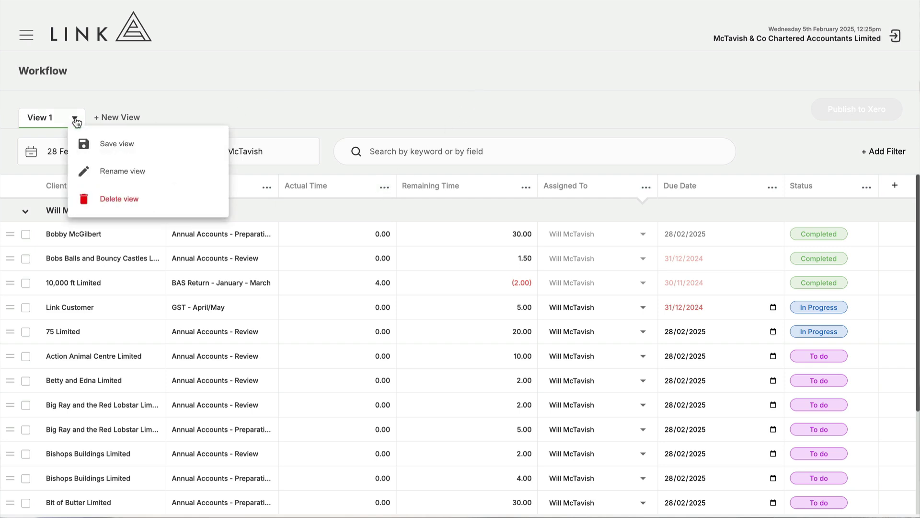
{"action": "left_click", "coordinate": [112, 171]}
{"action": "key", "text": "BackSpace"}
{"action": "key", "text": "BackSpace"}
{"action": "type", "text": "My"}
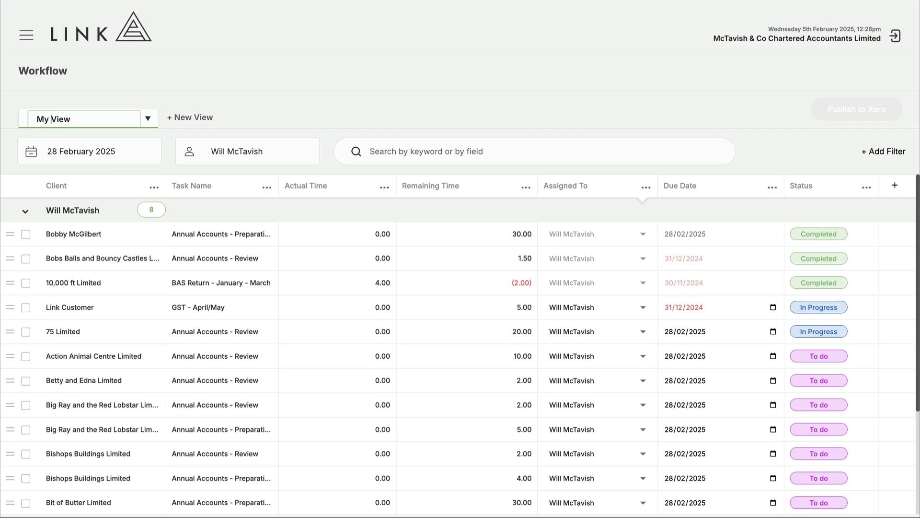
{"action": "left_click", "coordinate": [144, 120]}
{"action": "left_click", "coordinate": [75, 118]}
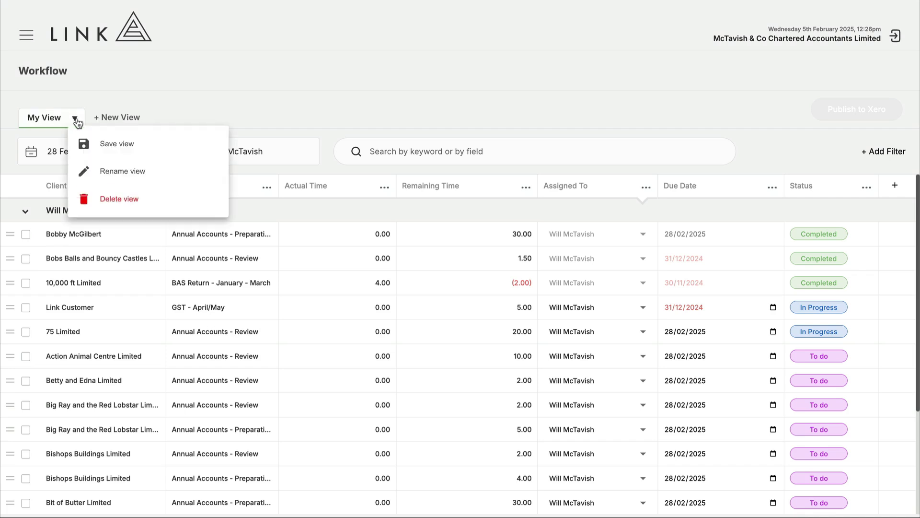
{"action": "left_click", "coordinate": [116, 144]}
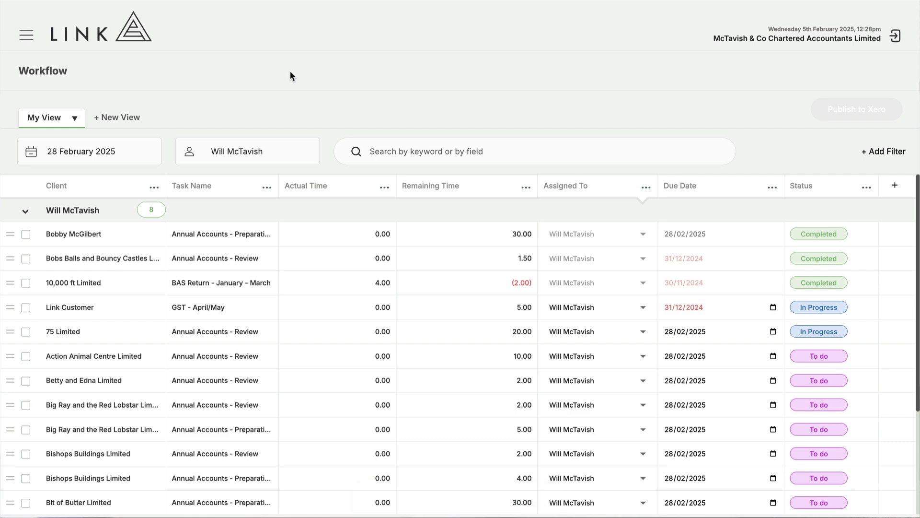
Search the workflow tasks for "act" and clear the search.
{"action": "left_click", "coordinate": [393, 147]}
{"action": "type", "text": "act"}
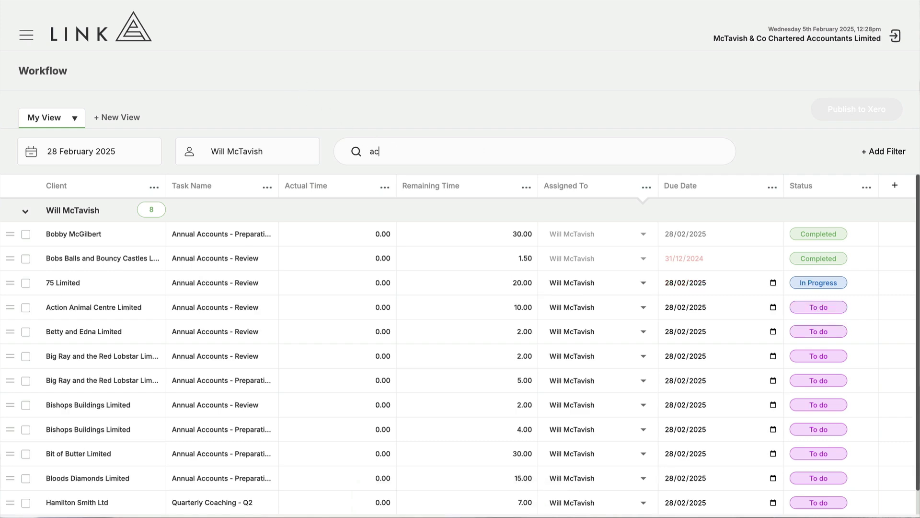
{"action": "key", "text": "BackSpace"}
{"action": "key", "text": "BackSpace"}
{"action": "key", "text": "BackSpace"}
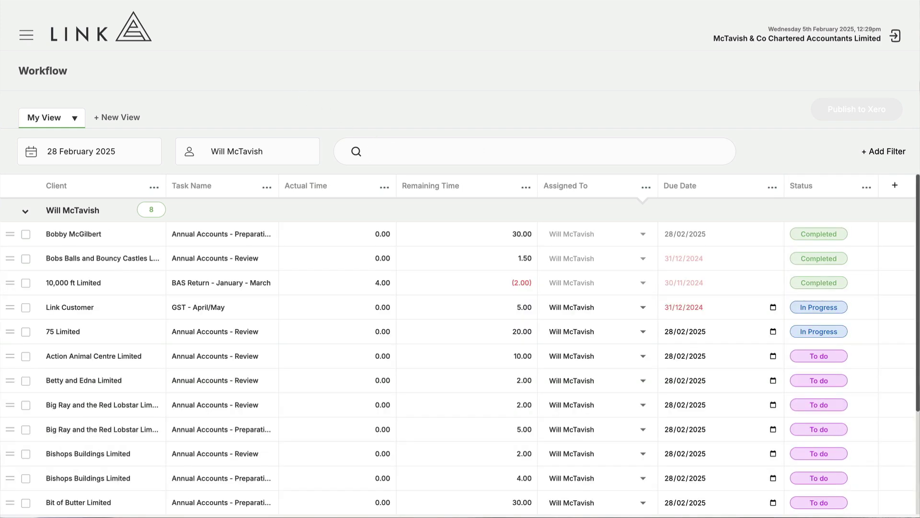
Search the workflow tasks for "bet" and clear the search.
{"action": "type", "text": "bet"}
{"action": "key", "text": "BackSpace"}
{"action": "key", "text": "BackSpace"}
{"action": "key", "text": "BackSpace"}
Add a blank filter to the workflow view to see its available fields, and remove it.
{"action": "left_click", "coordinate": [877, 151]}
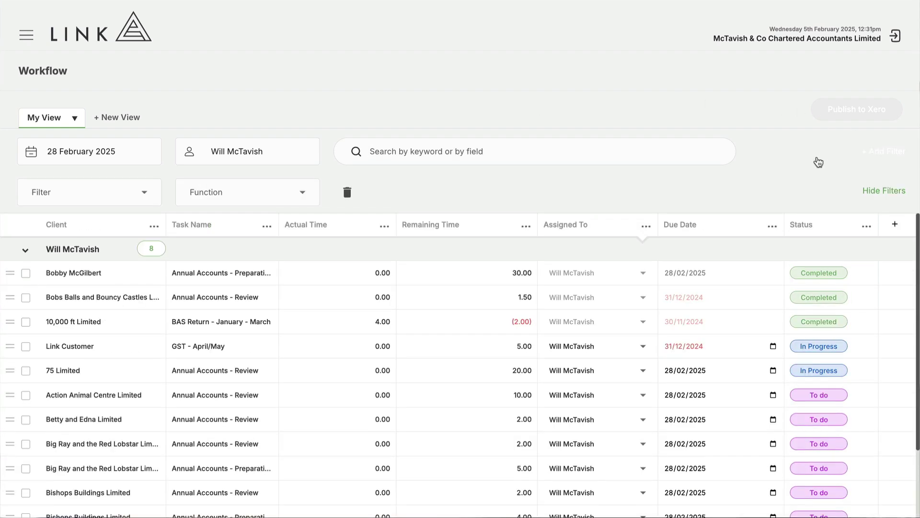
{"action": "left_click", "coordinate": [152, 199]}
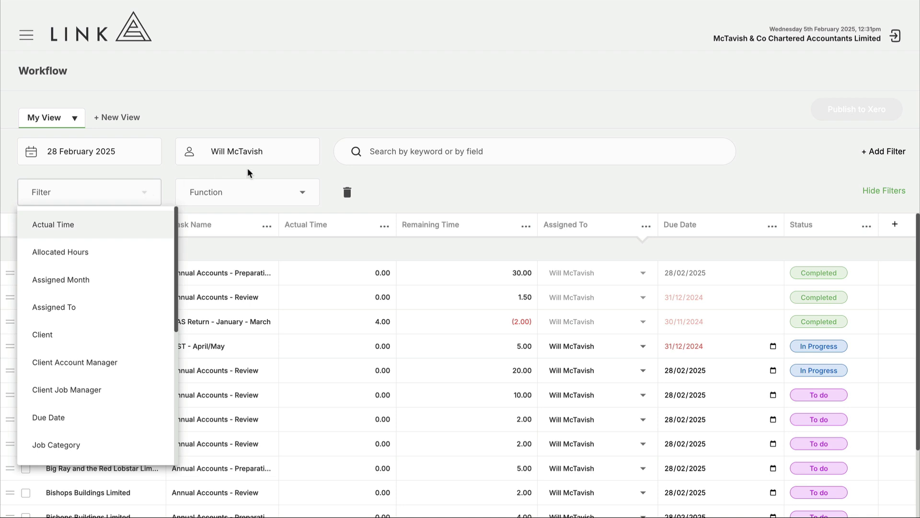
{"action": "left_click", "coordinate": [347, 192]}
{"action": "left_click", "coordinate": [347, 192]}
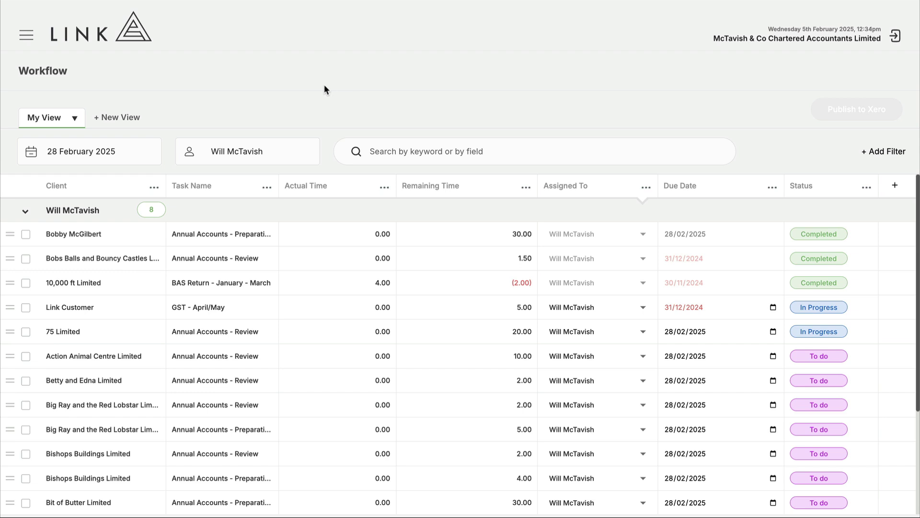
Open View Capacity and examine the February 2025 non-billable, billable and available hours and the March 2025 bar in the monthly chart.
{"action": "left_click", "coordinate": [27, 36]}
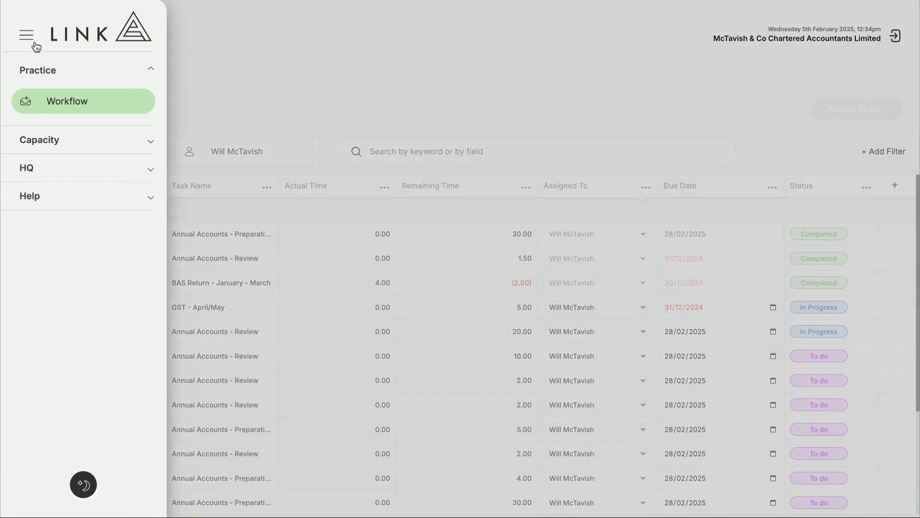
{"action": "left_click", "coordinate": [64, 142]}
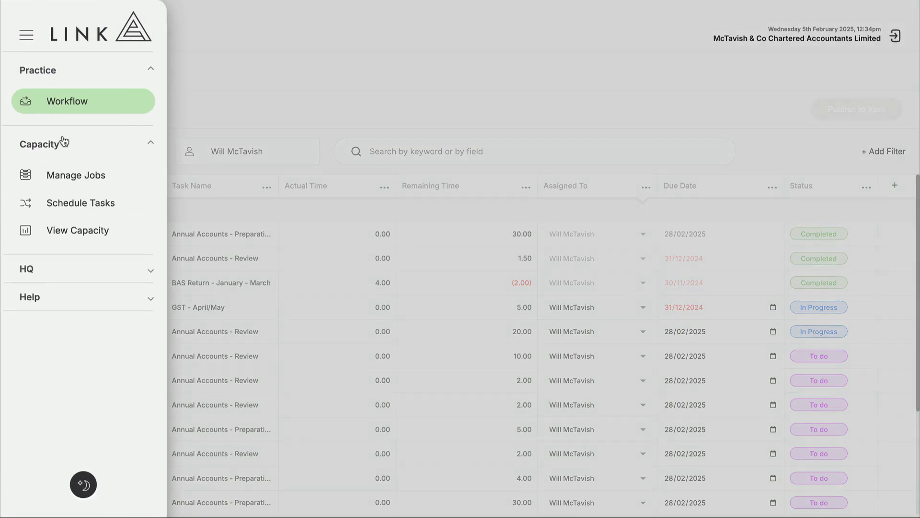
{"action": "left_click", "coordinate": [70, 231]}
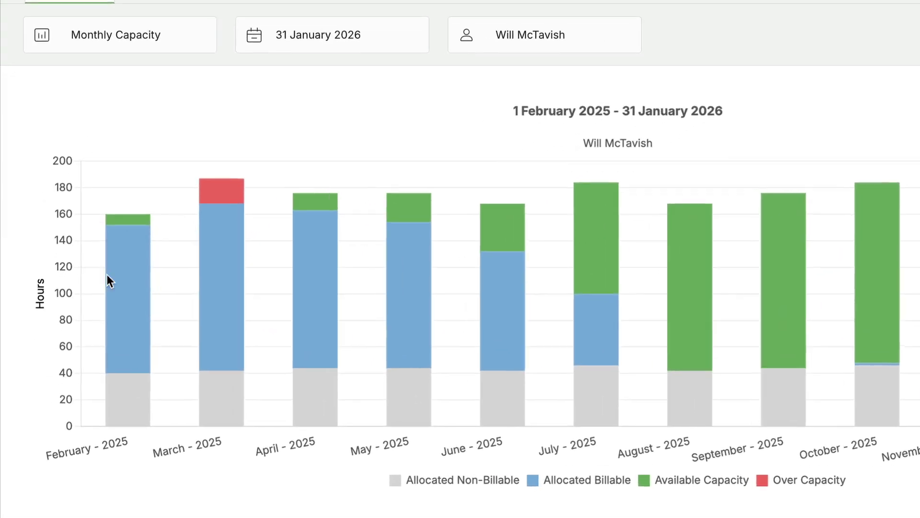
{"action": "mouse_move", "coordinate": [93, 434]}
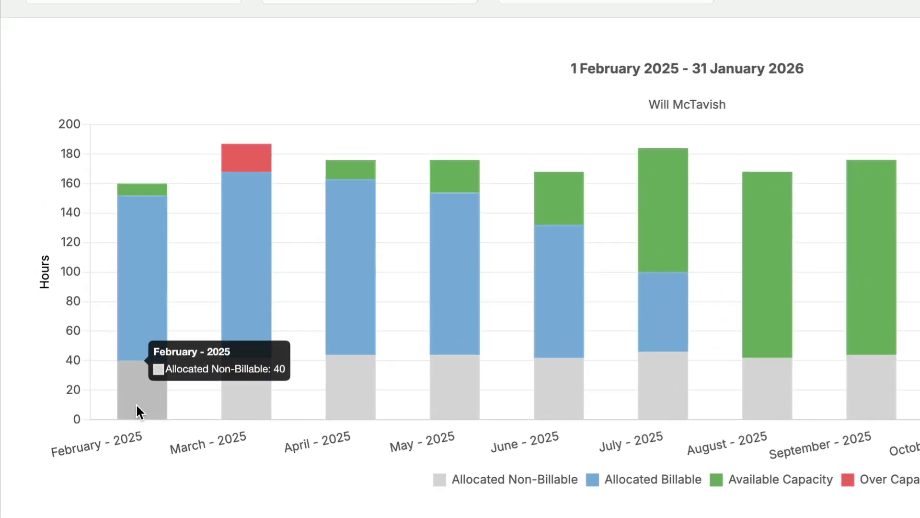
{"action": "mouse_move", "coordinate": [137, 280]}
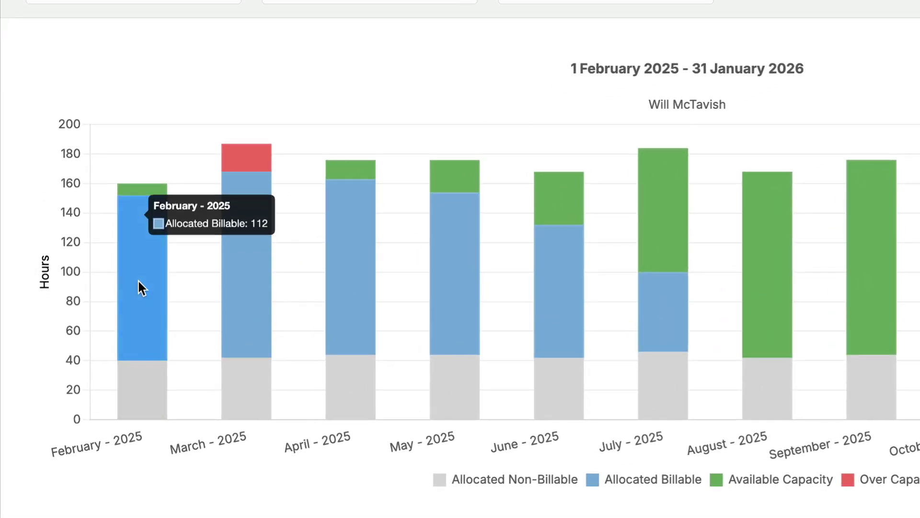
{"action": "mouse_move", "coordinate": [136, 187]}
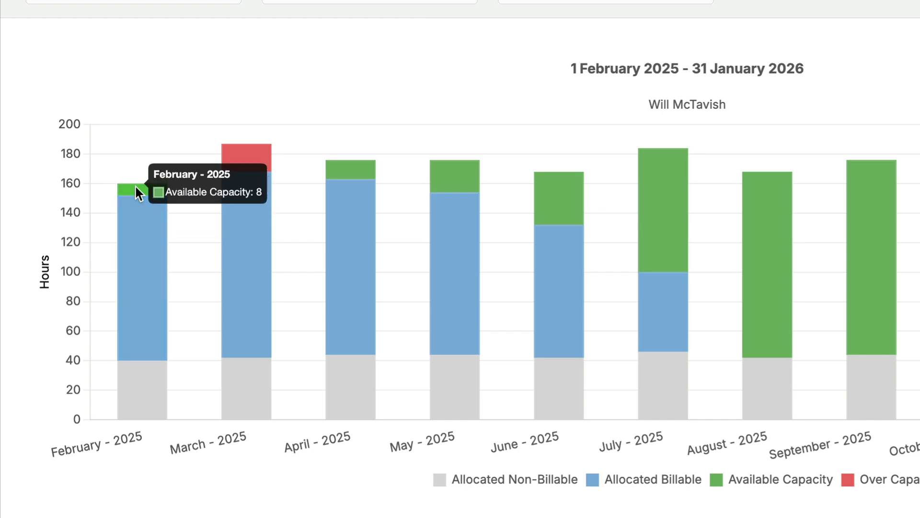
{"action": "mouse_move", "coordinate": [246, 171]}
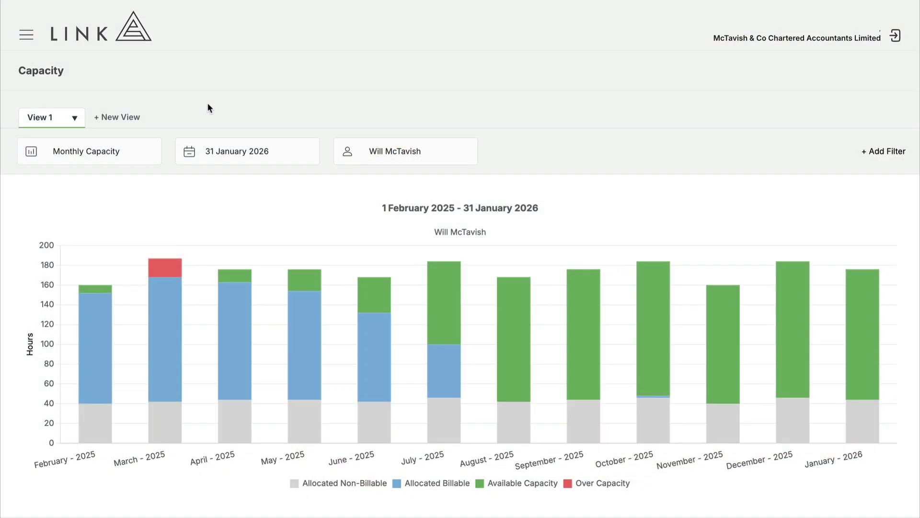
Show the monthly capacity for the Senior Accountant job title.
{"action": "left_click", "coordinate": [380, 151]}
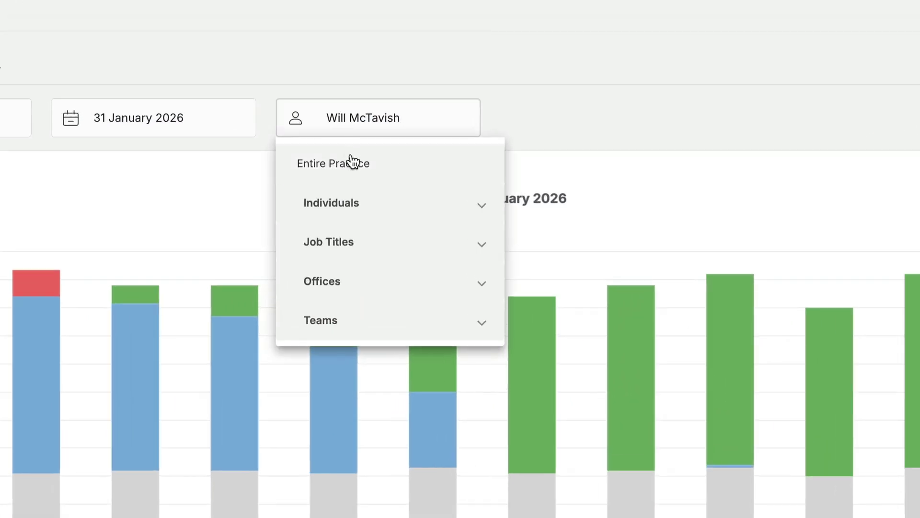
{"action": "left_click", "coordinate": [364, 246]}
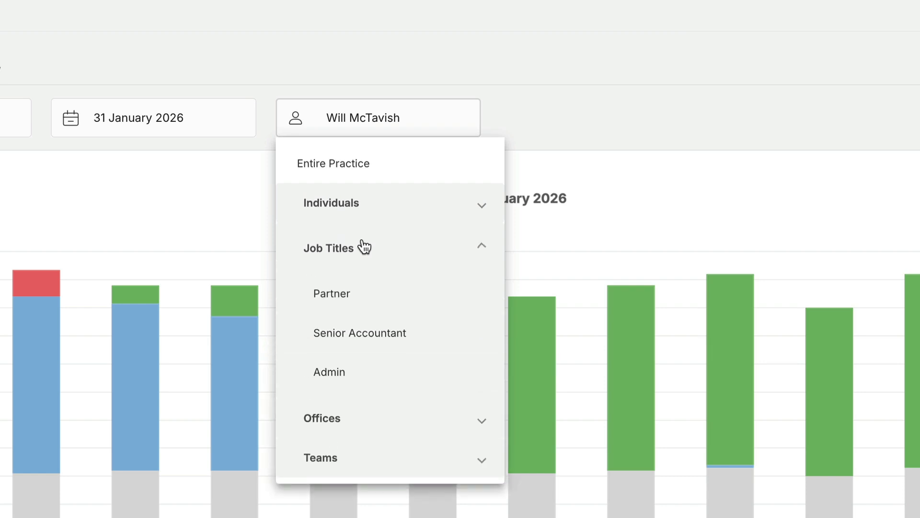
{"action": "left_click", "coordinate": [370, 331]}
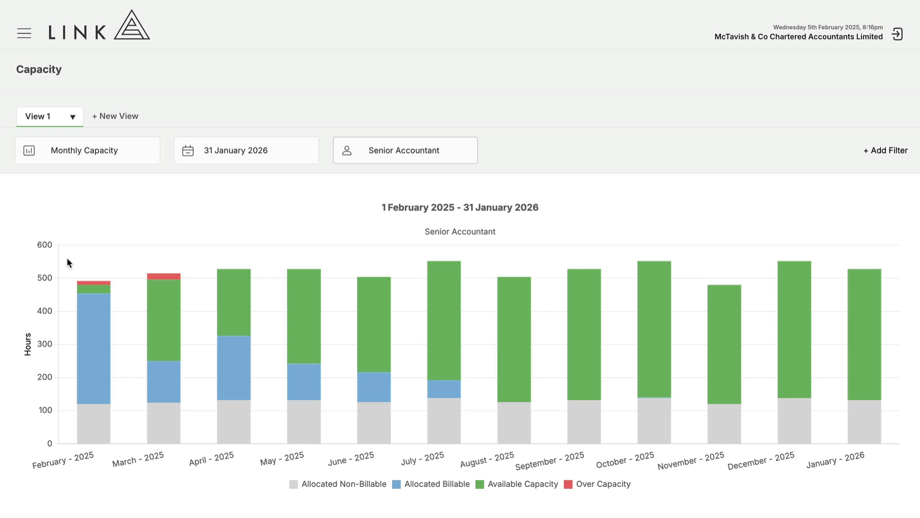
Open the February 2025 team capacity breakdown for Senior Accountants and examine the available and over-capacity hours of individual team members.
{"action": "left_click", "coordinate": [89, 318]}
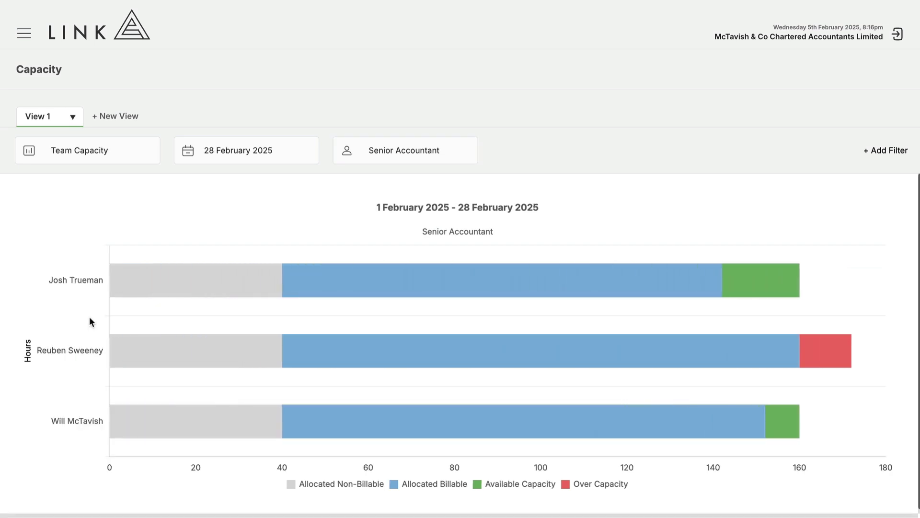
{"action": "mouse_move", "coordinate": [726, 299]}
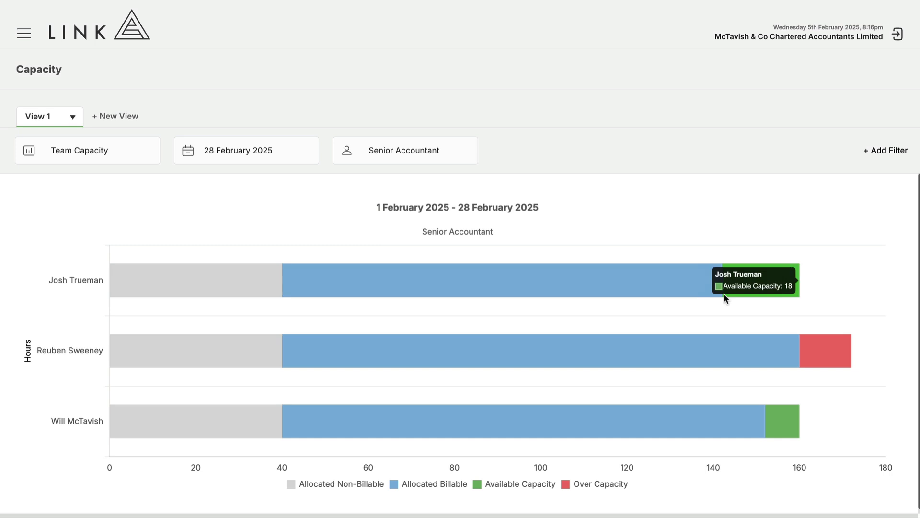
{"action": "mouse_move", "coordinate": [819, 347]}
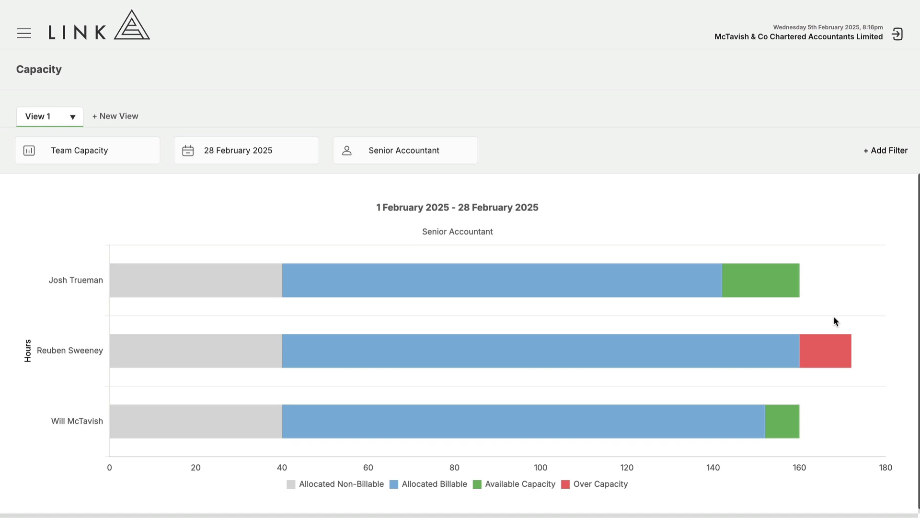
Open the Senior Accountant workflow from the capacity chart and reassign the over-capacity member's Admans Amendments Limited Annual Accounts task to the first-listed team member.
{"action": "left_click", "coordinate": [770, 280]}
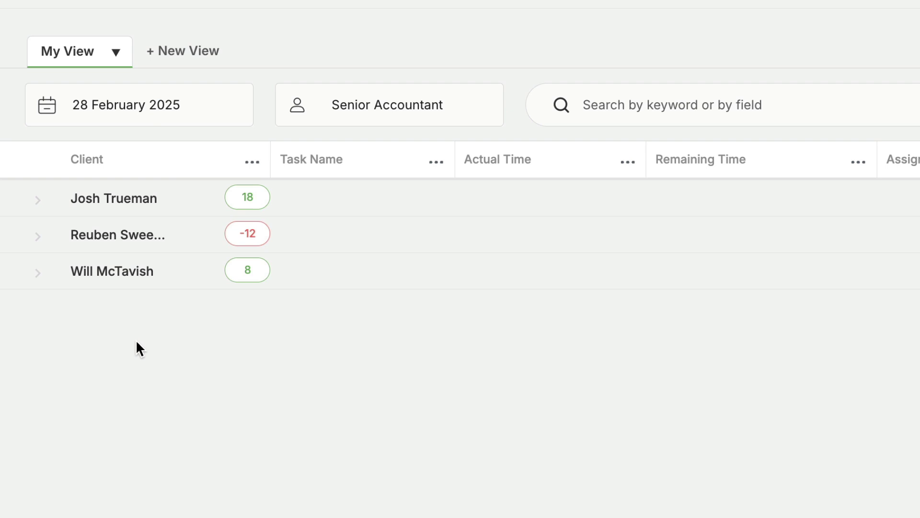
{"action": "left_click", "coordinate": [124, 239]}
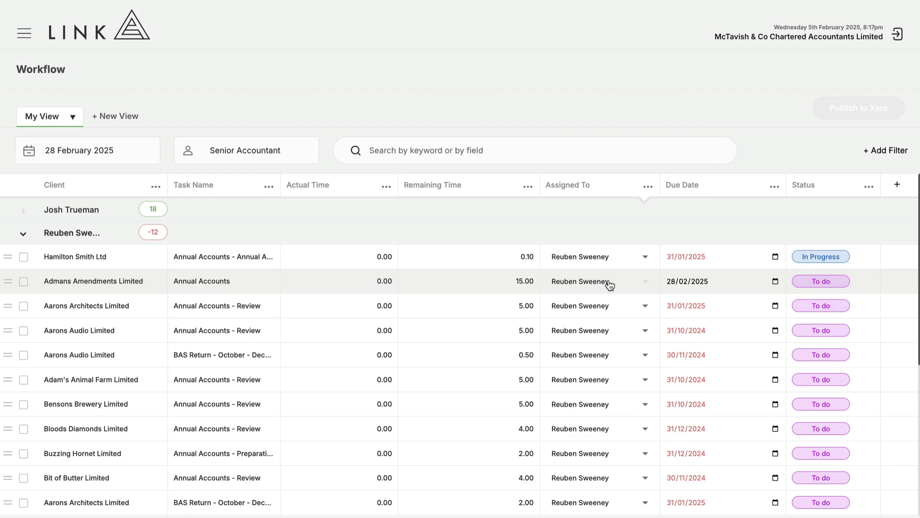
{"action": "left_click", "coordinate": [609, 282]}
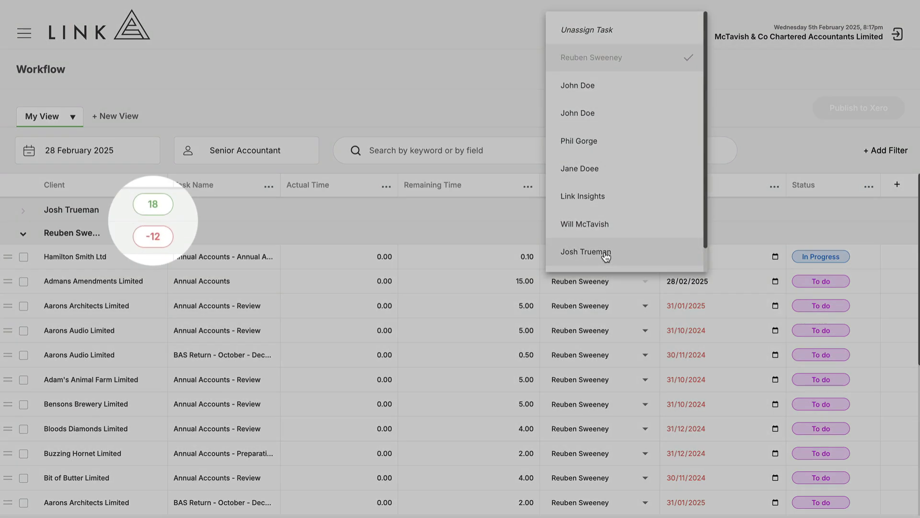
{"action": "left_click", "coordinate": [606, 254]}
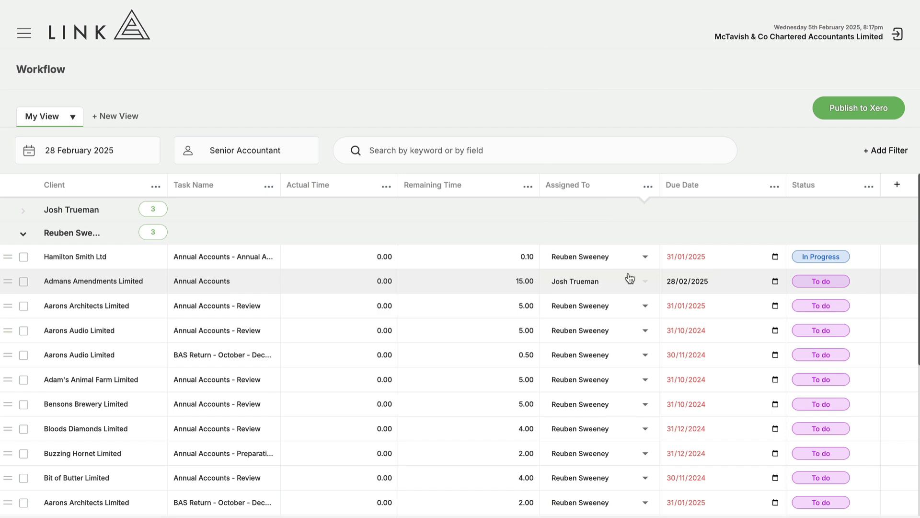
Publish the reassigned task to Xero and collapse the expanded team member's task list.
{"action": "left_click", "coordinate": [853, 109]}
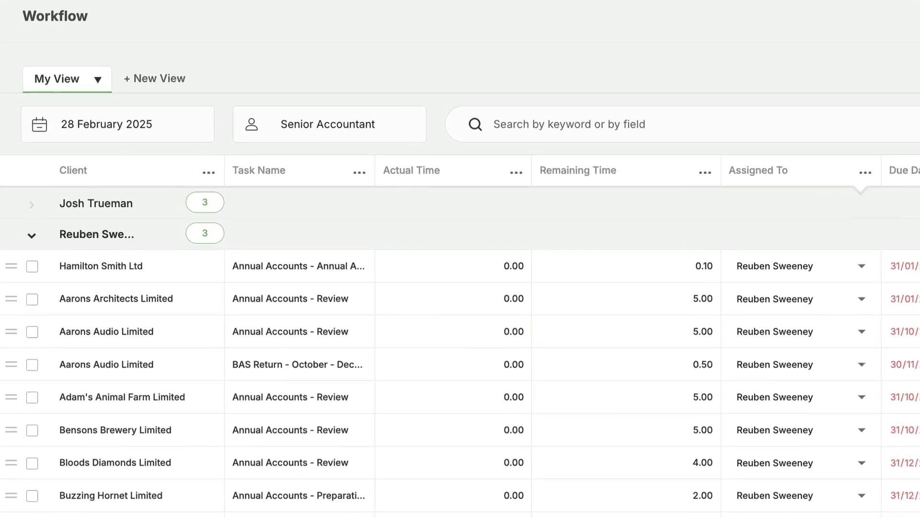
{"action": "left_click", "coordinate": [336, 248]}
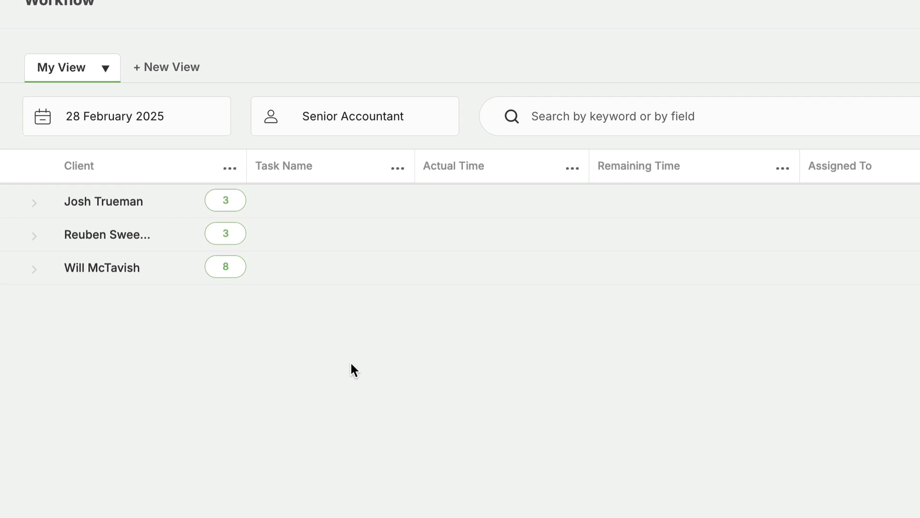